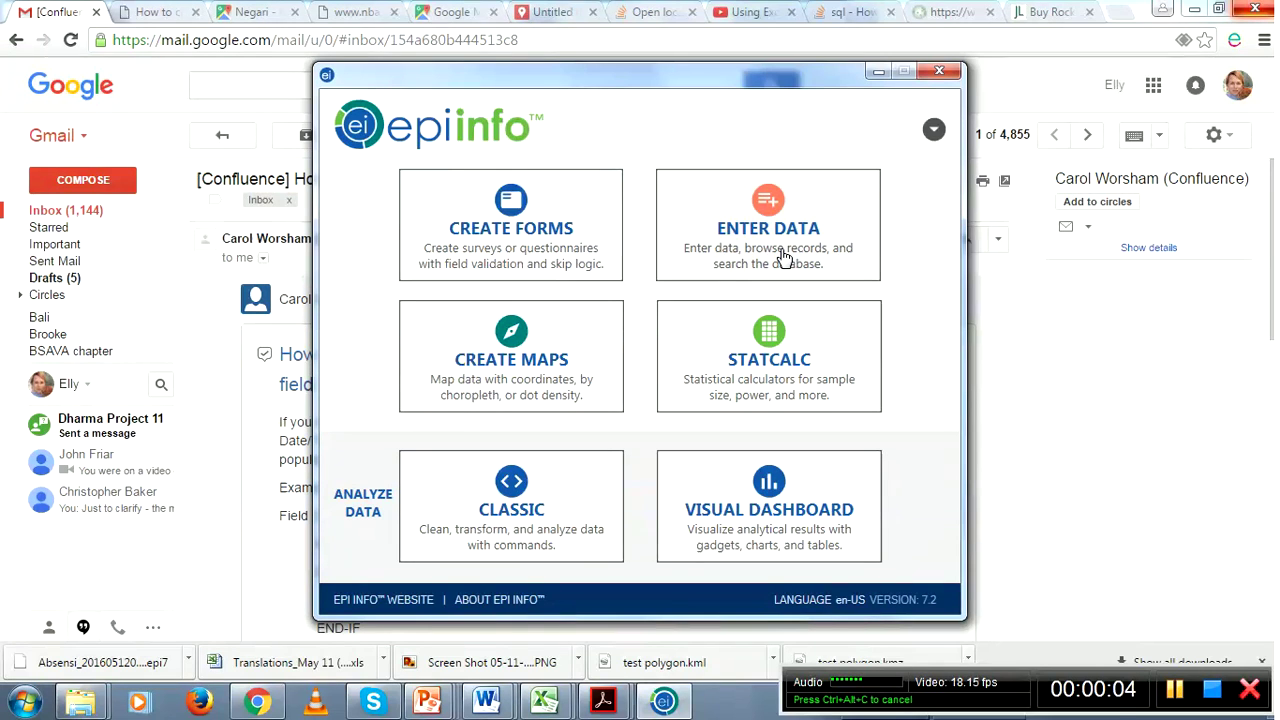
- In Enter Data, open the recent form AbsensiExample.prj:Absensi at record 1 of 11
click(784, 256)
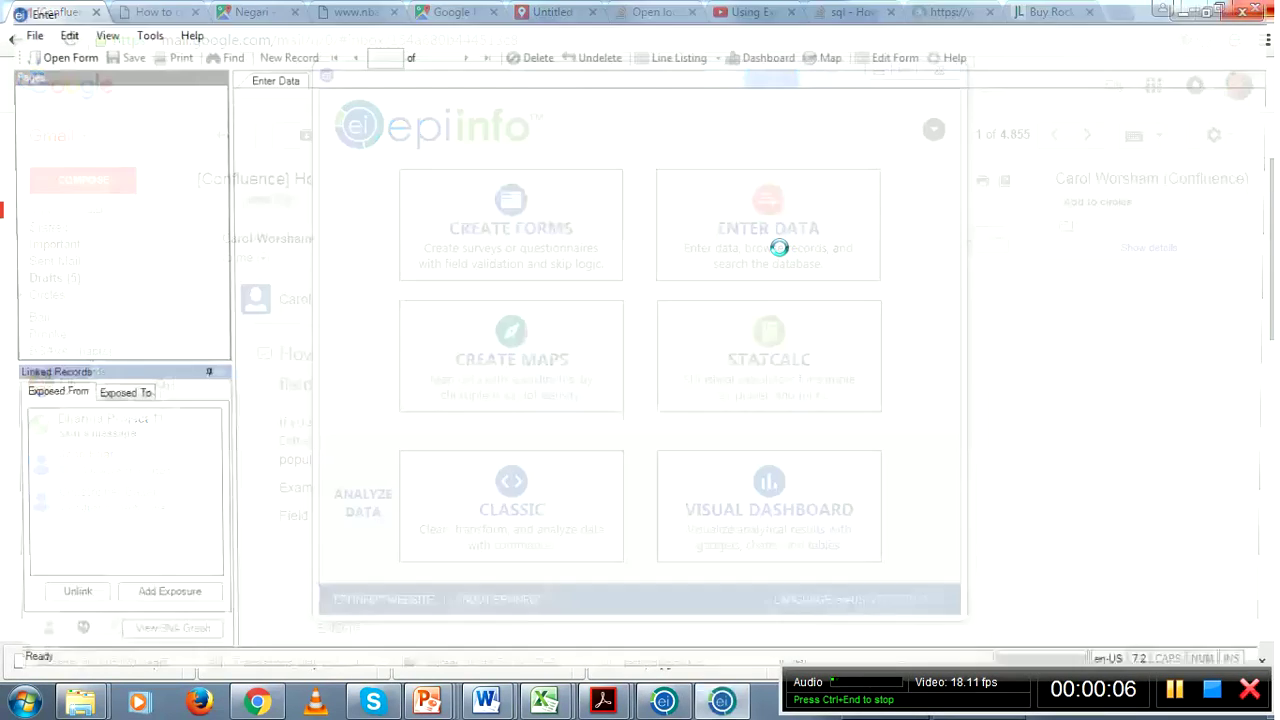
click(21, 32)
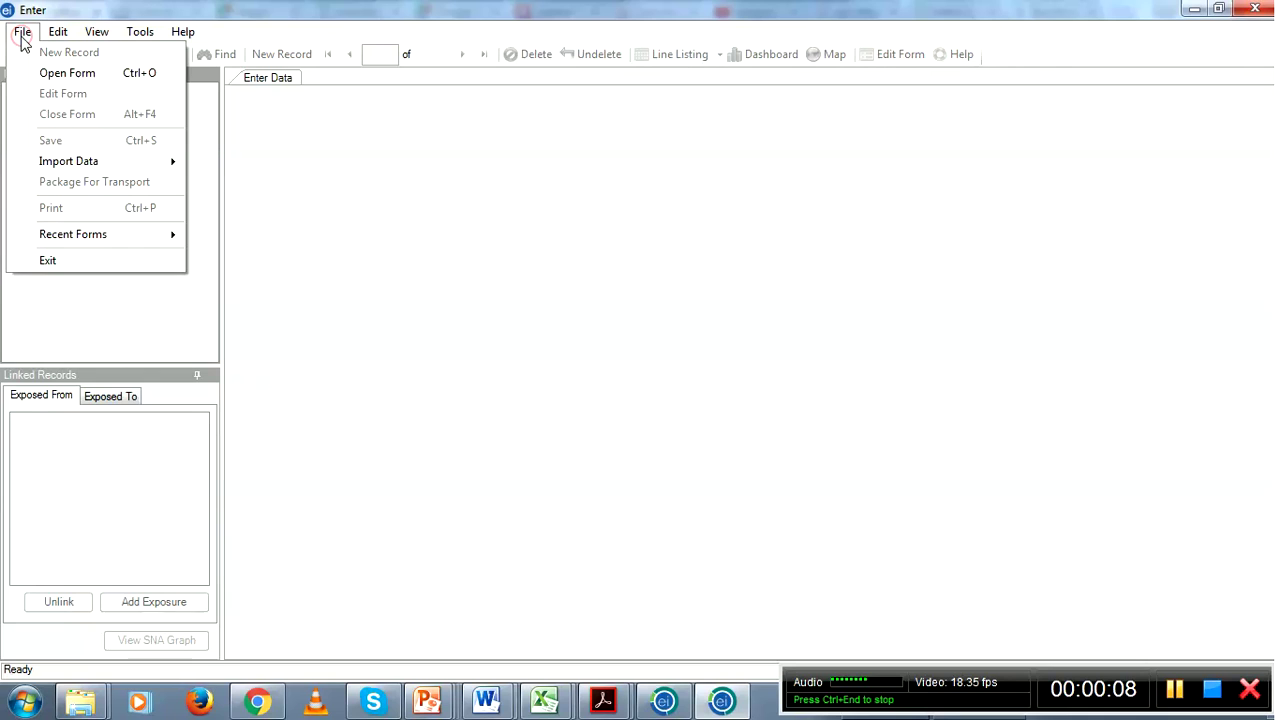
mouse_move(149, 235)
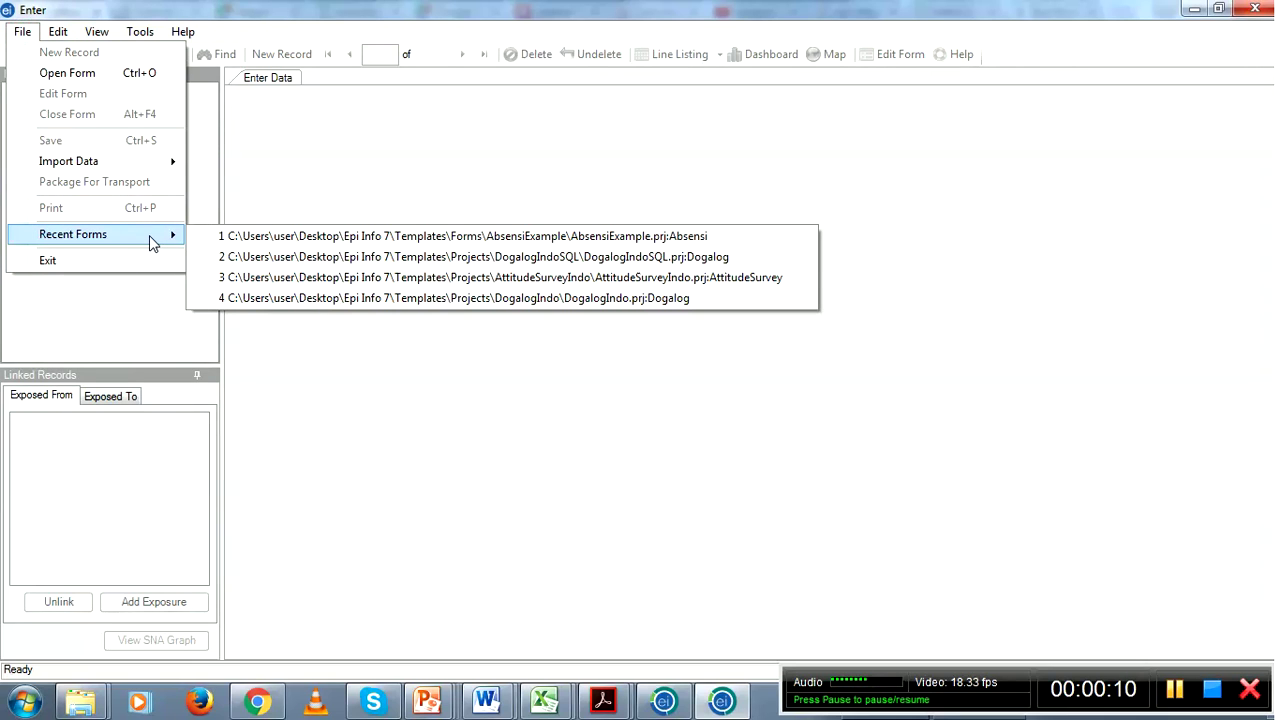
click(266, 240)
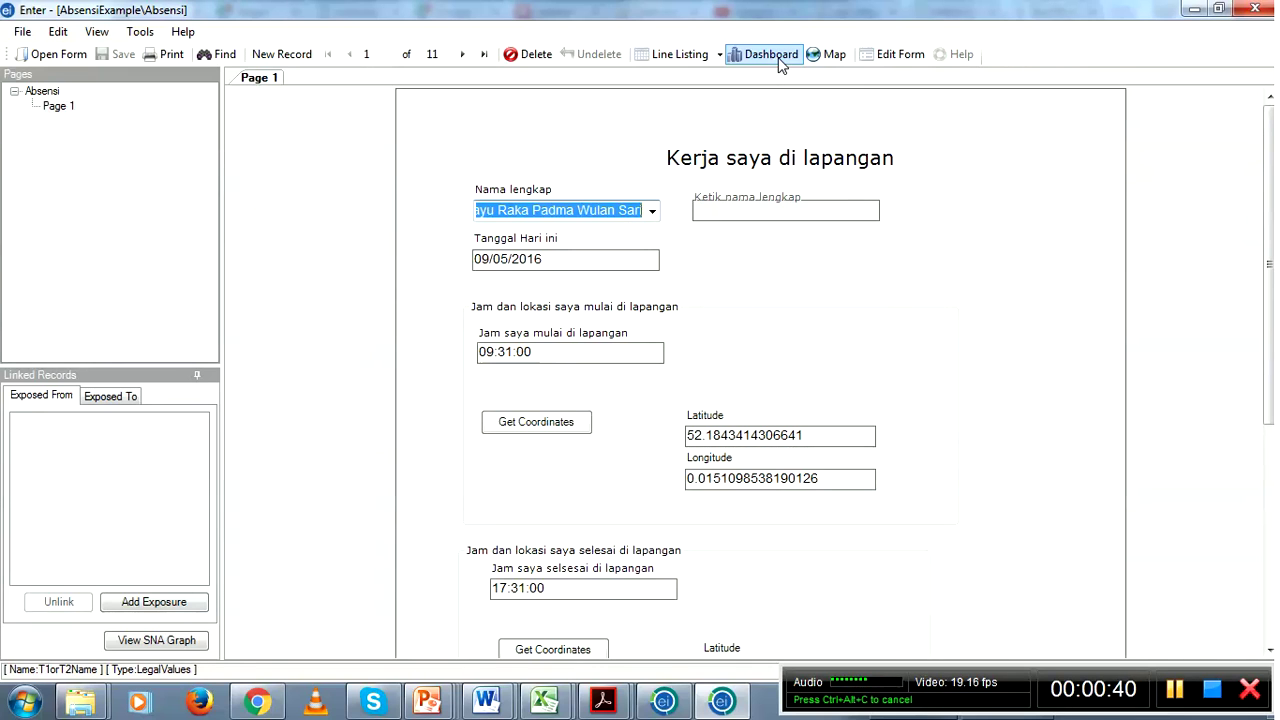
- Return to the Absensi form and load its 11 records into the Dashboard
click(663, 701)
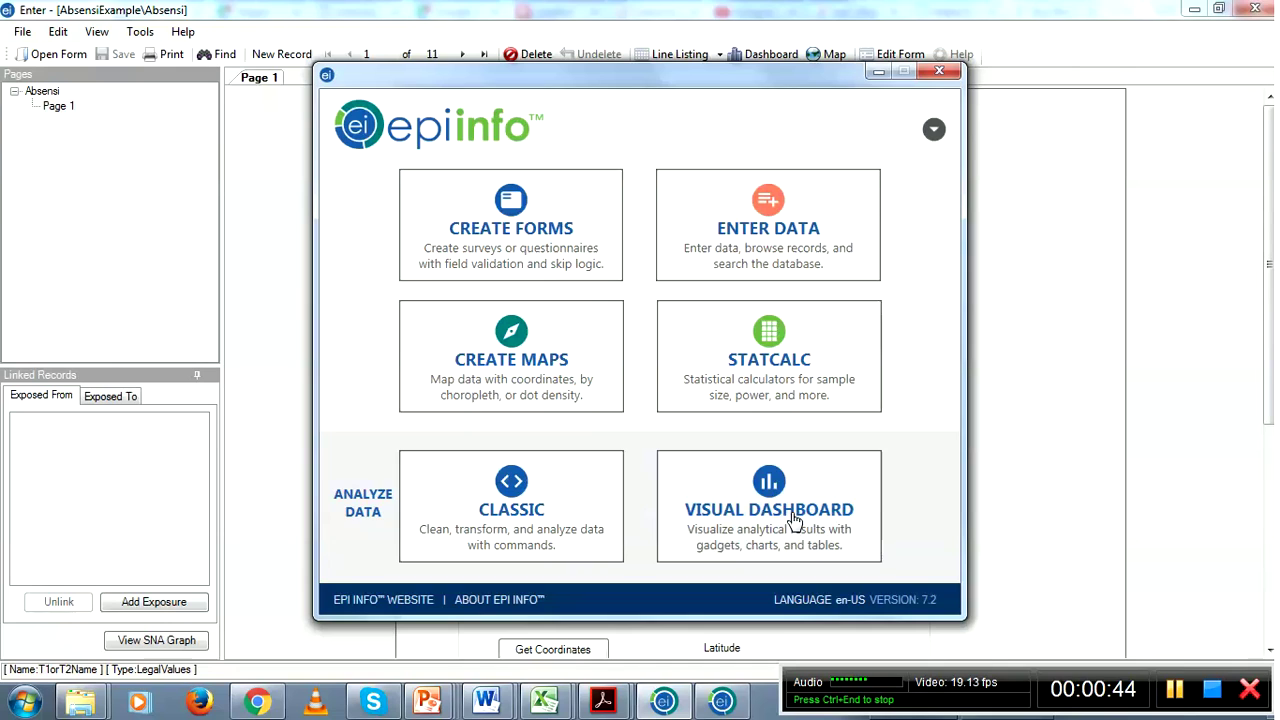
click(1067, 317)
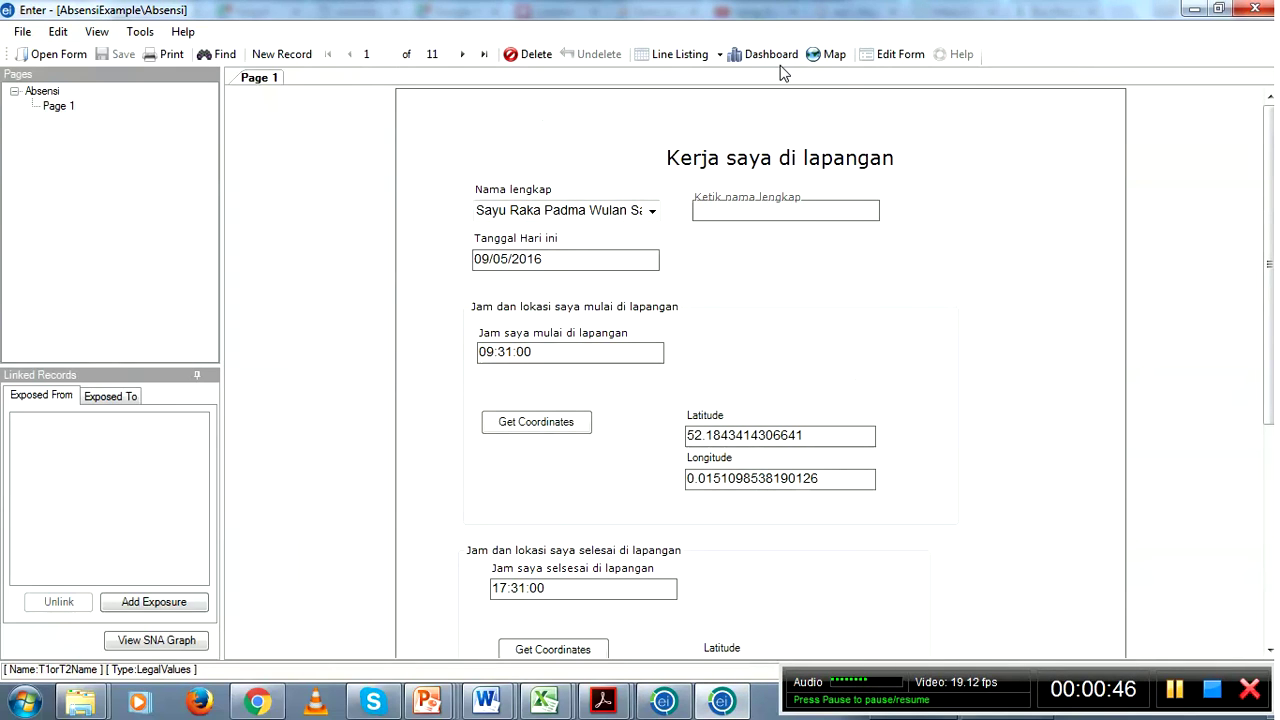
click(771, 55)
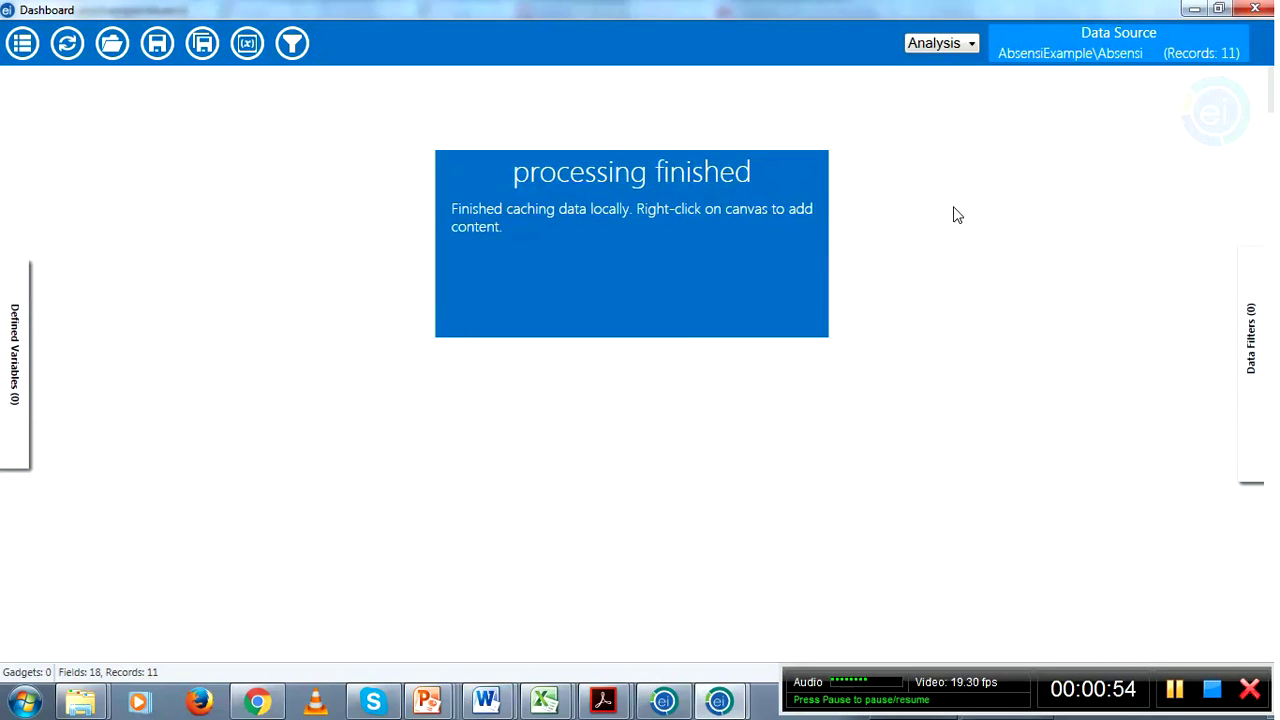
- Show the Absensi records in the Data grid and scroll across all its columns
click(973, 43)
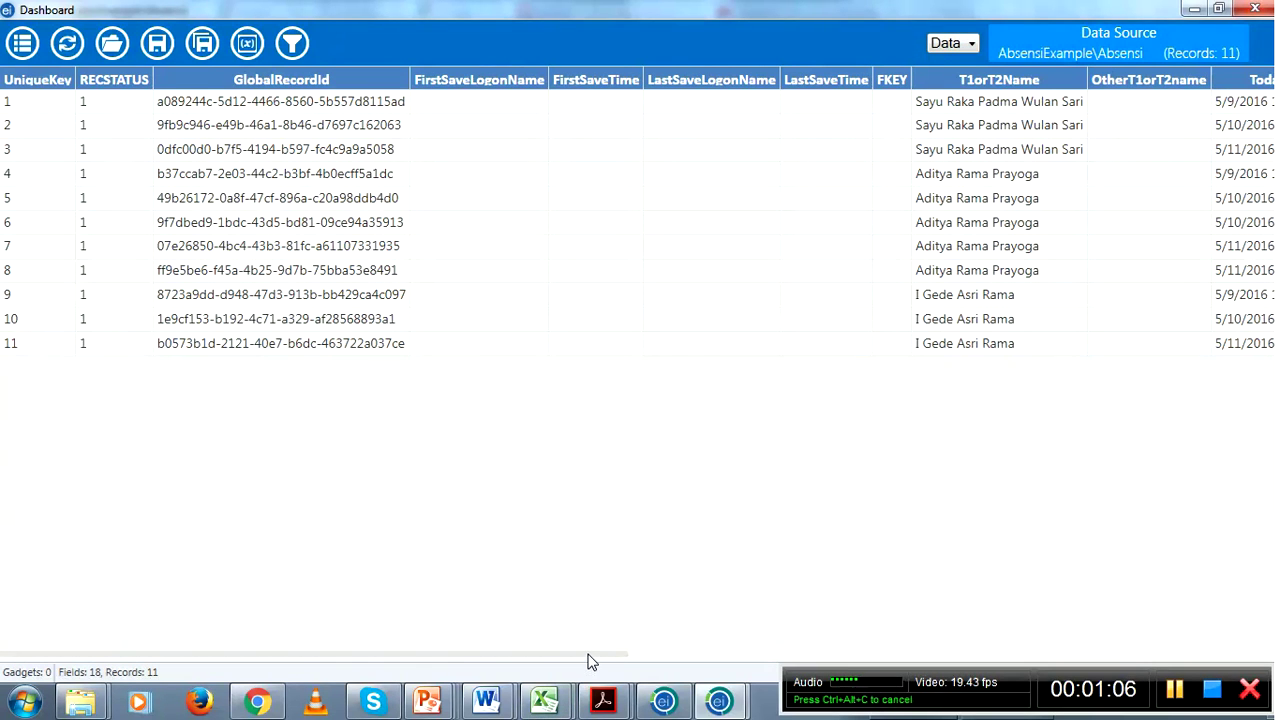
drag(590, 660, 835, 656)
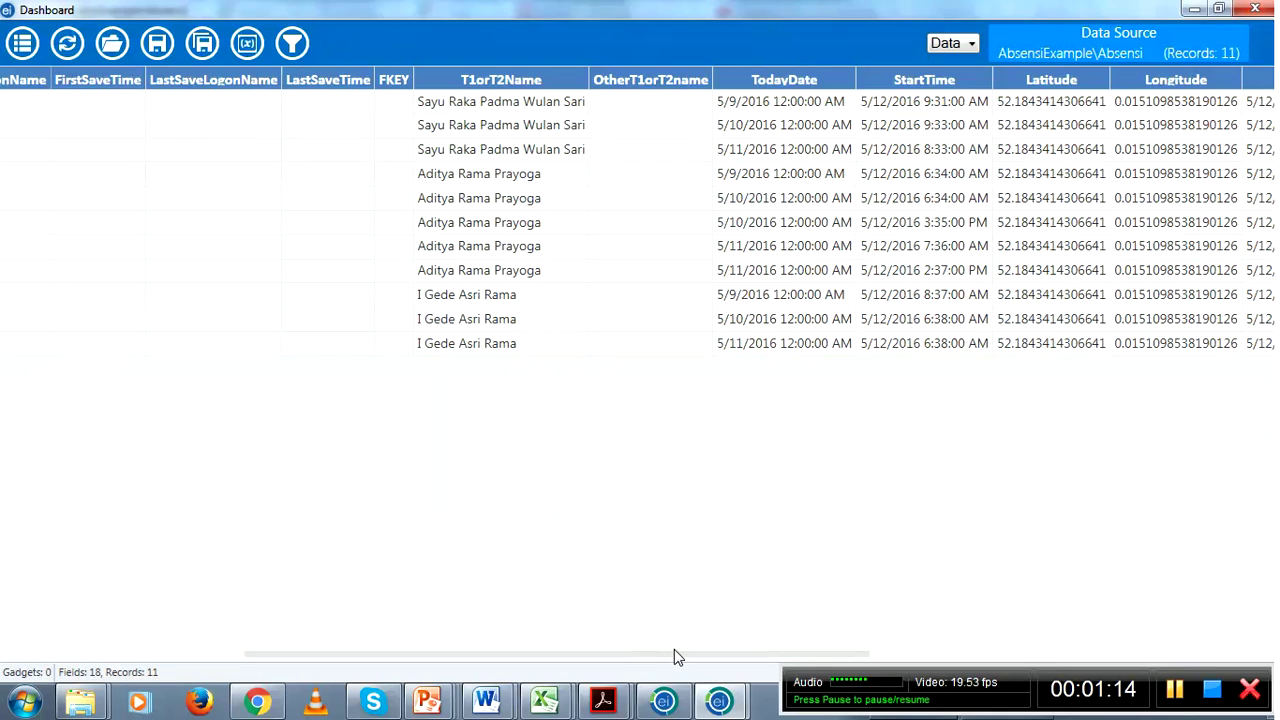
drag(674, 656, 880, 652)
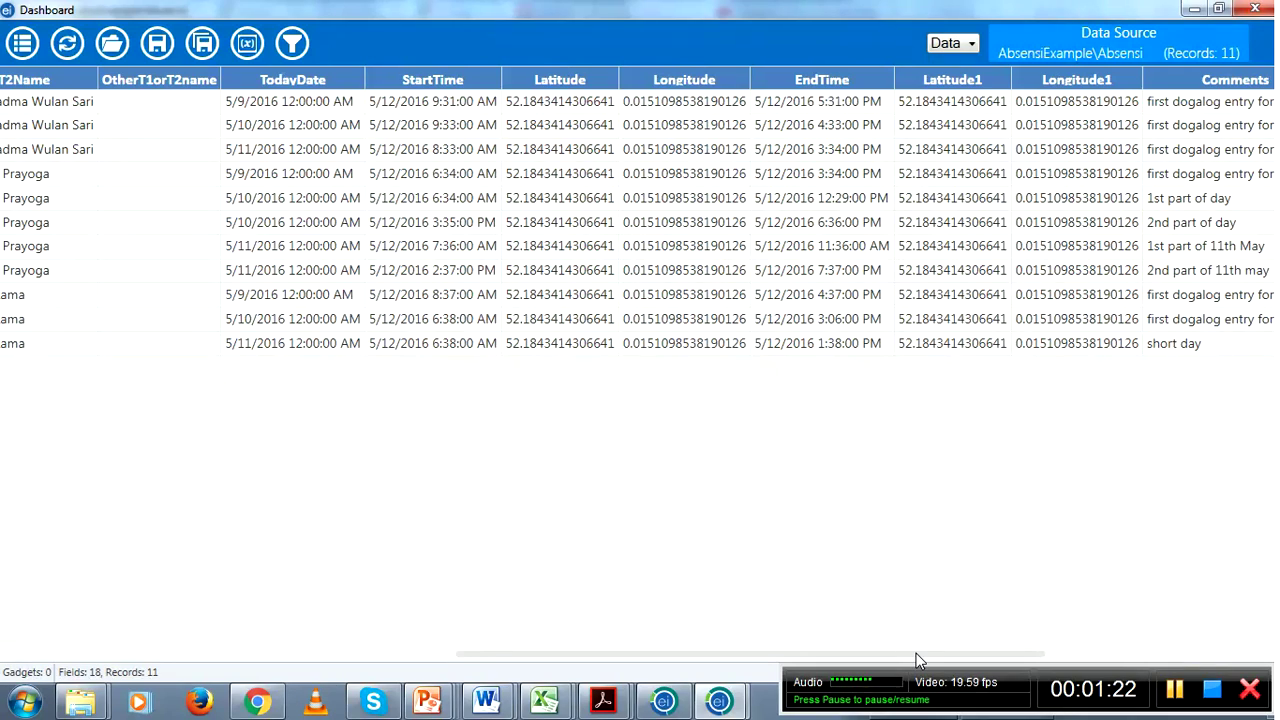
drag(917, 656, 1047, 649)
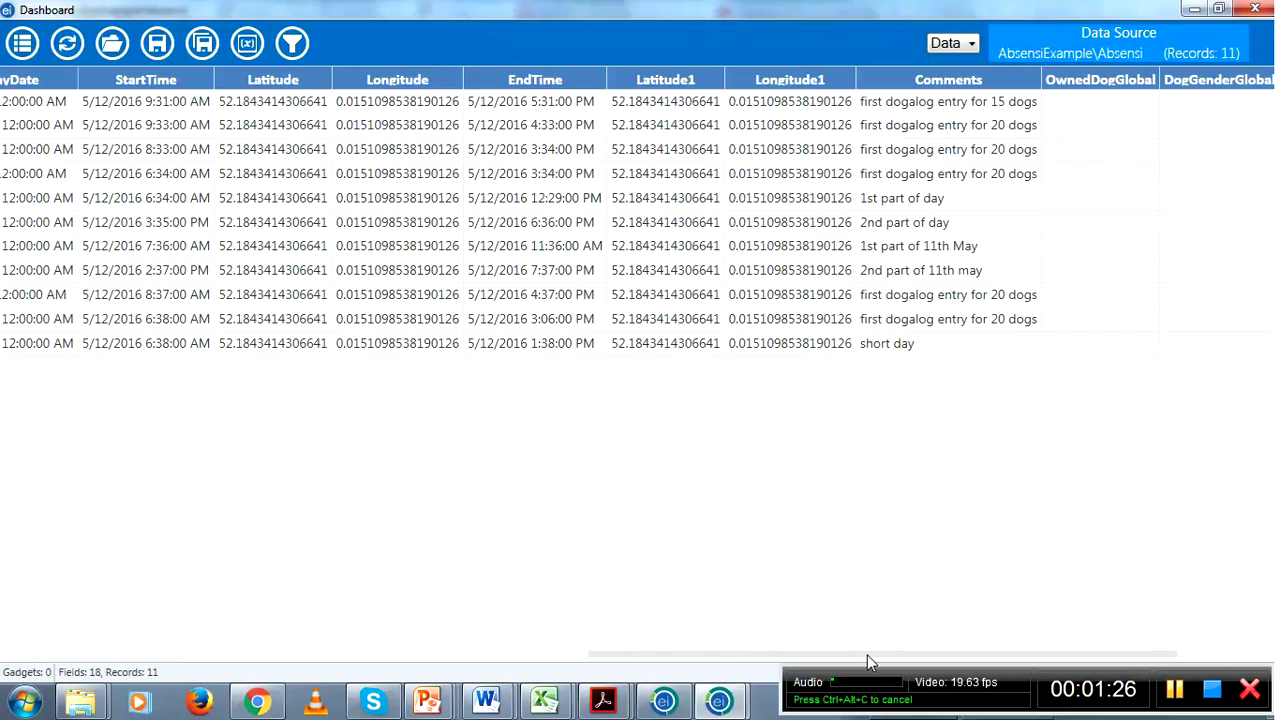
drag(867, 655, 250, 636)
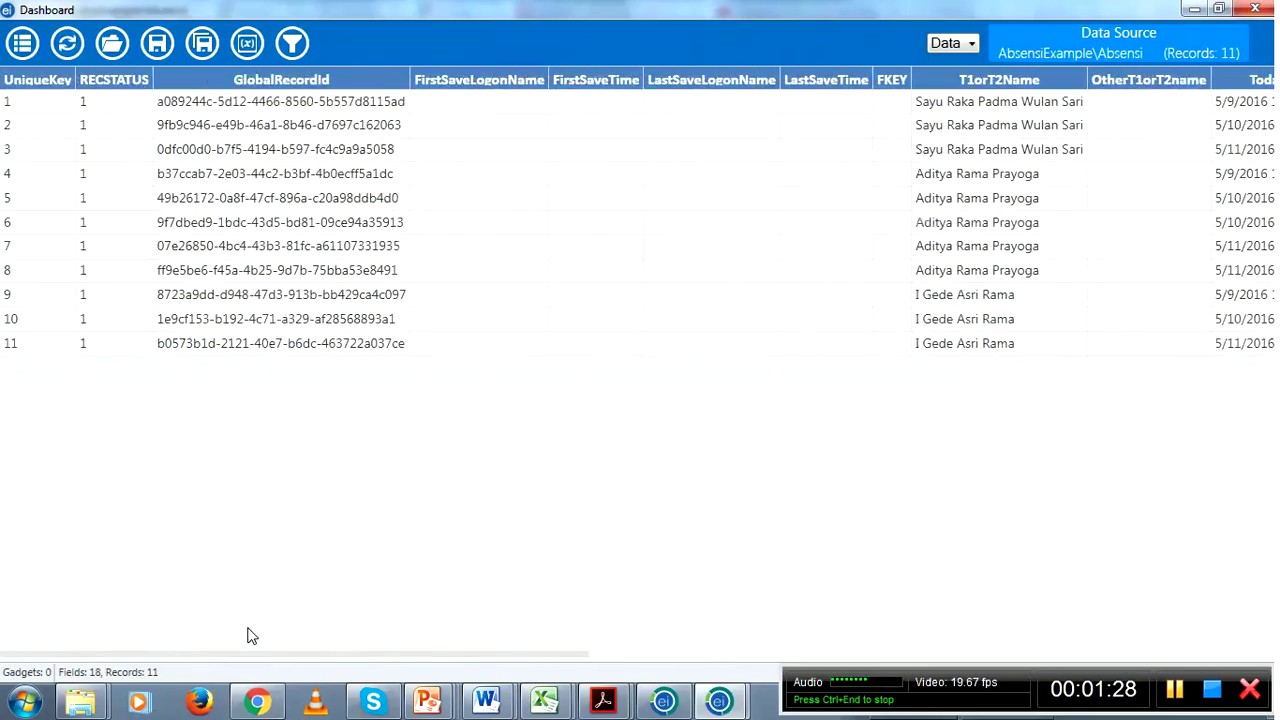
- Start exporting the Absensi data to an Excel 97-2003 Workbook (.xls) destination
click(22, 45)
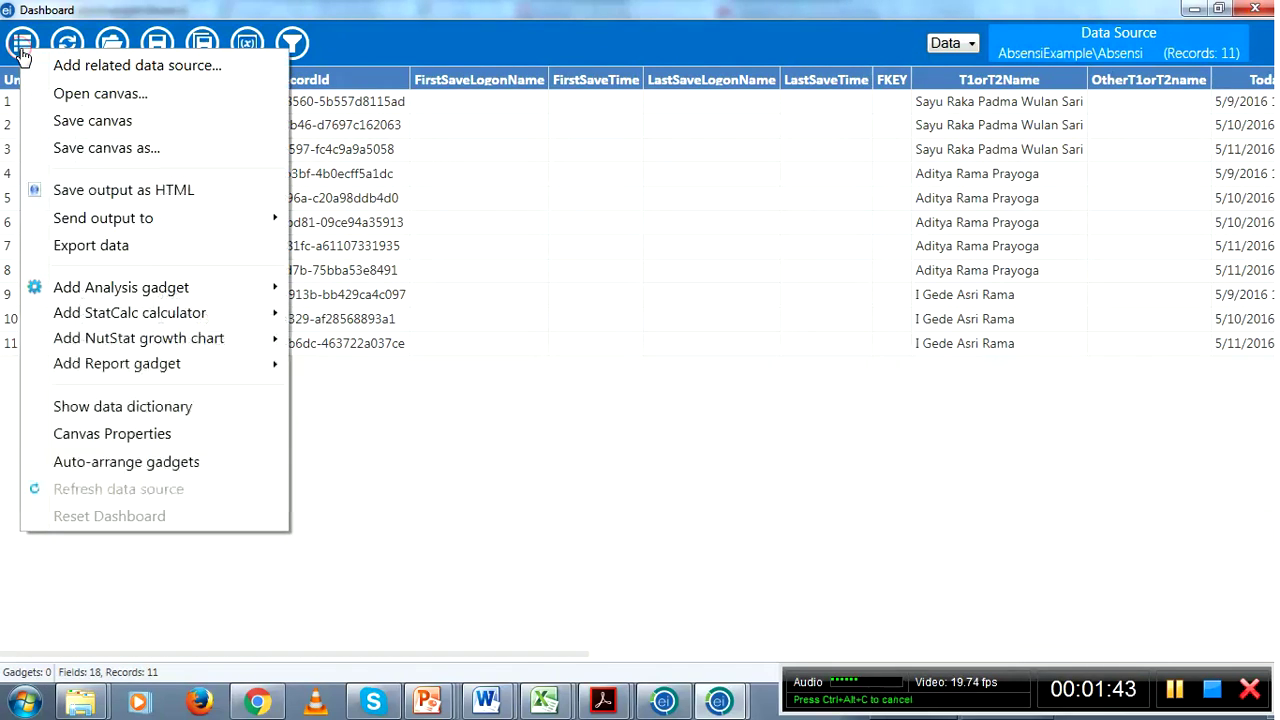
click(110, 247)
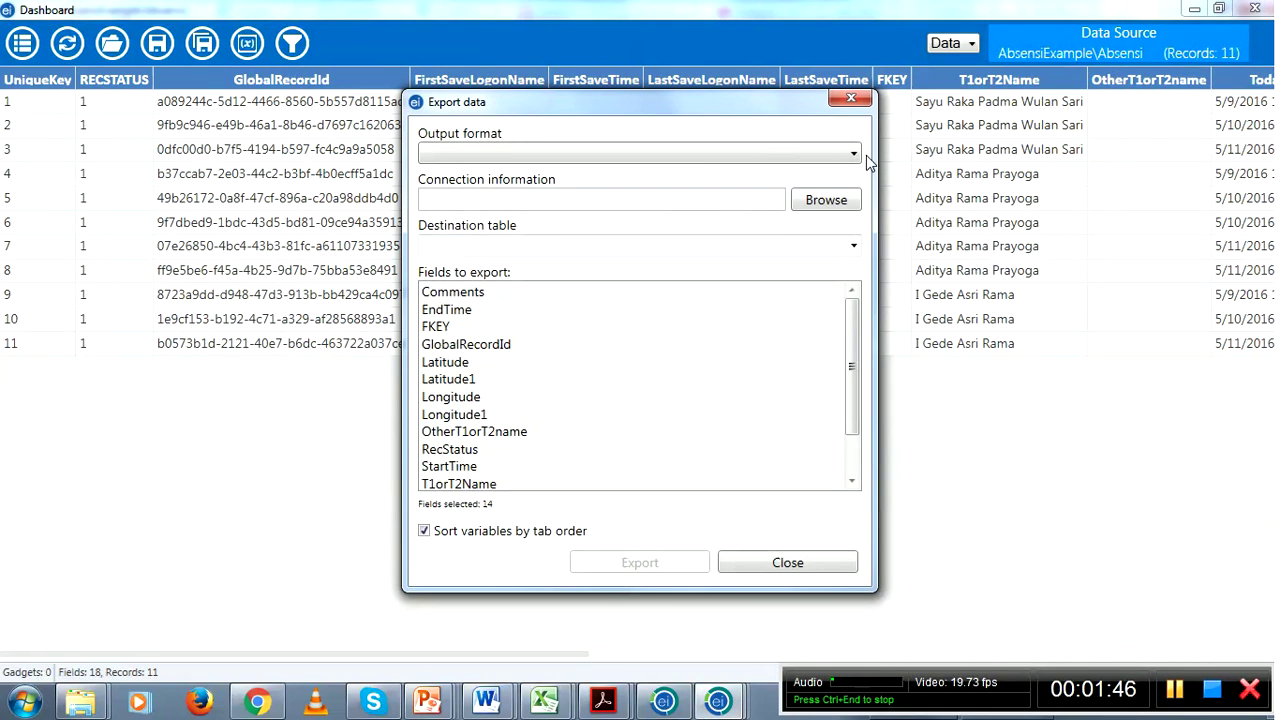
click(854, 153)
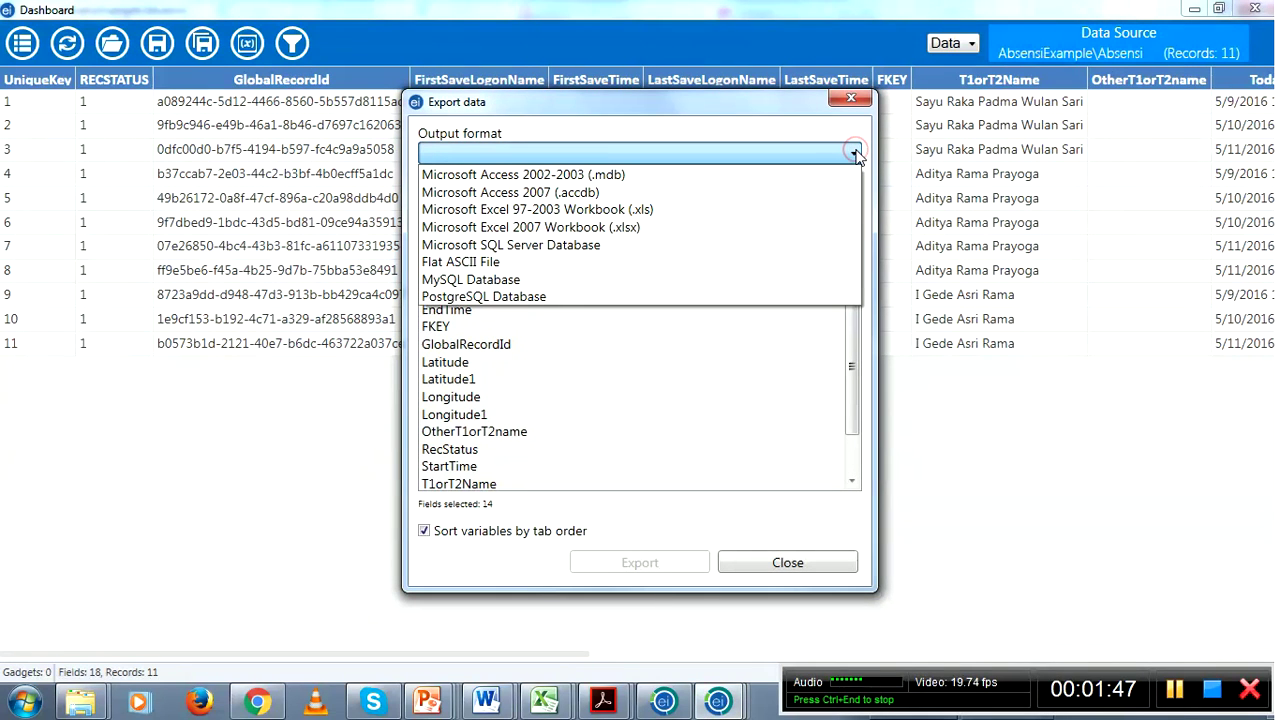
click(671, 219)
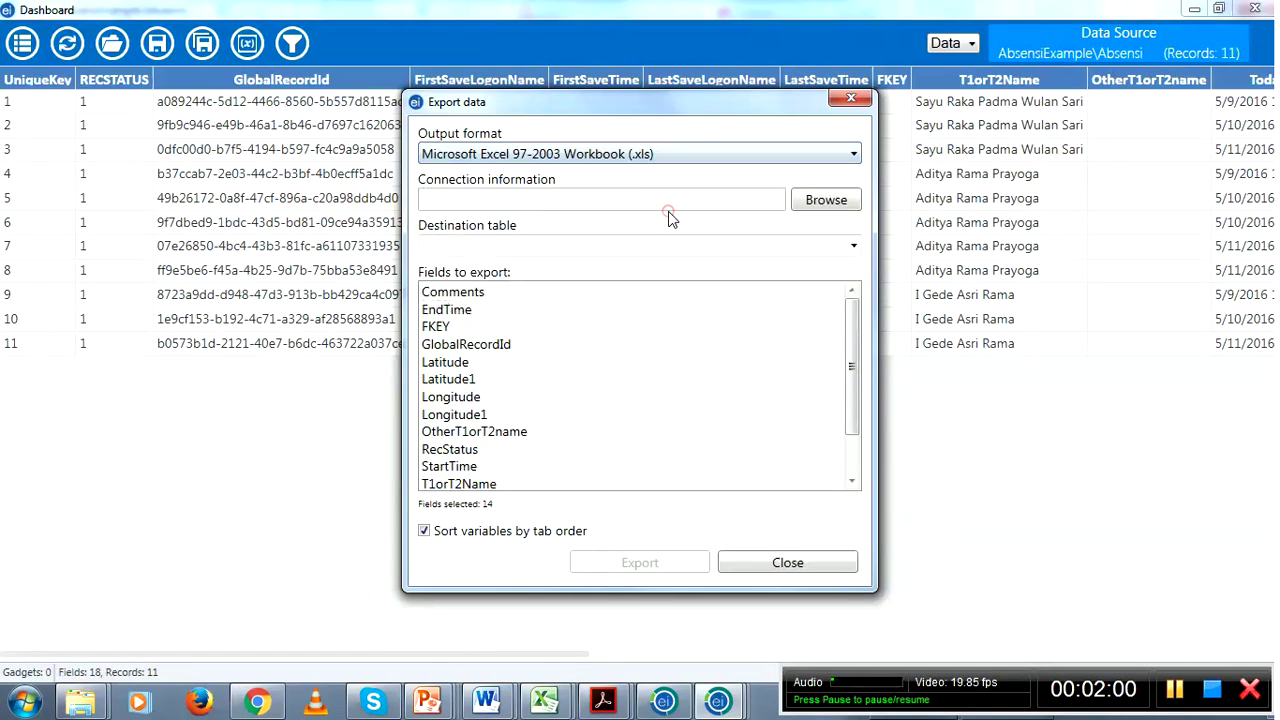
click(838, 207)
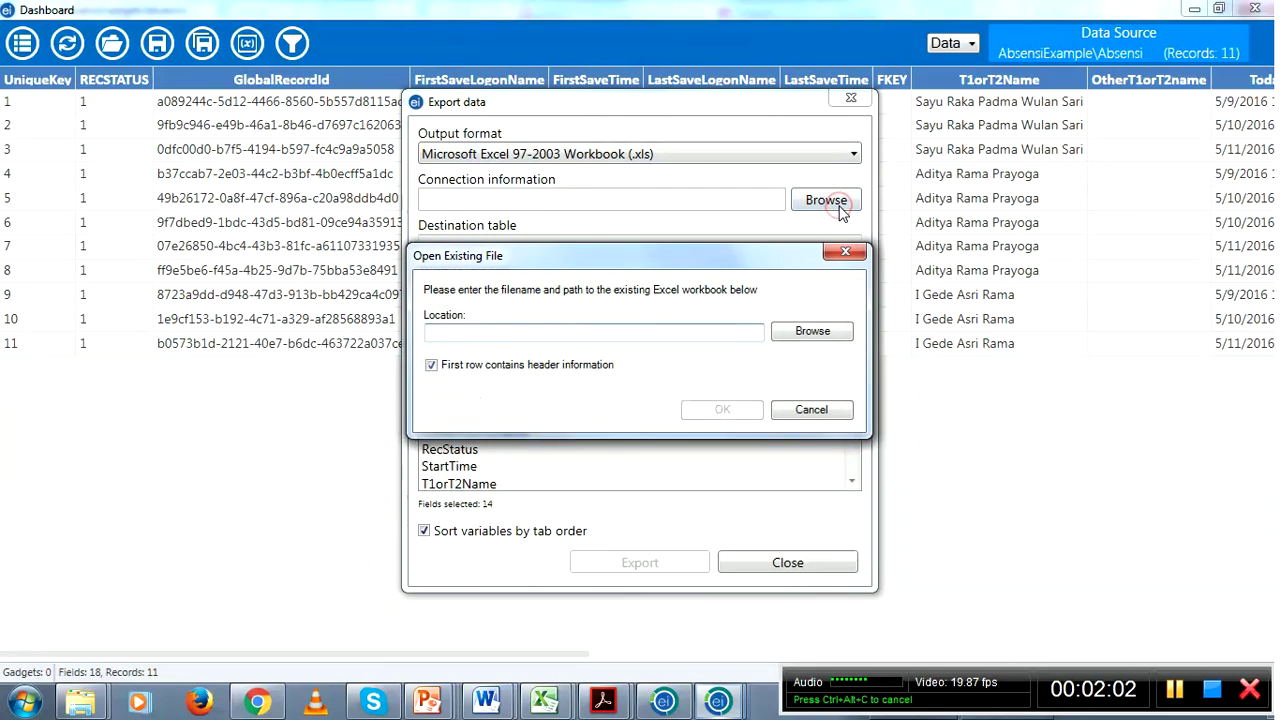
click(818, 330)
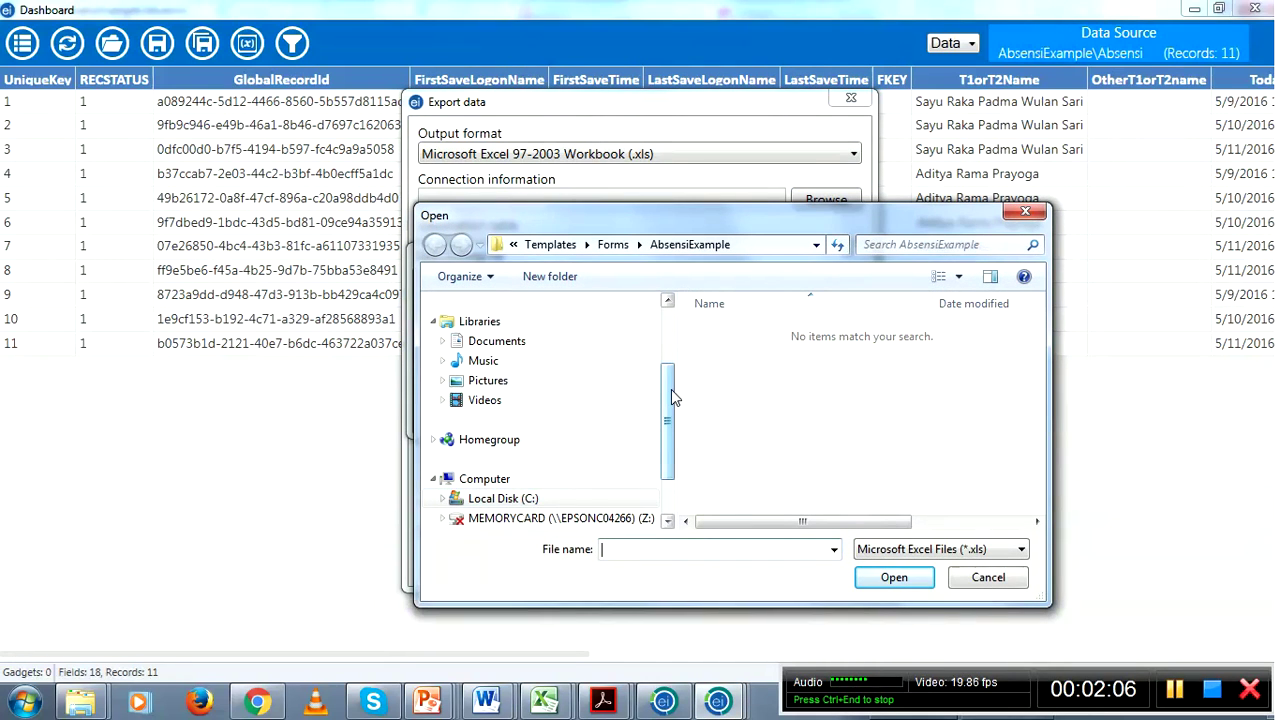
- Target the workbook 'Dummy data absensi form.xls' in the Dropbox Bali folder
scroll(665, 400, up, 3)
click(489, 369)
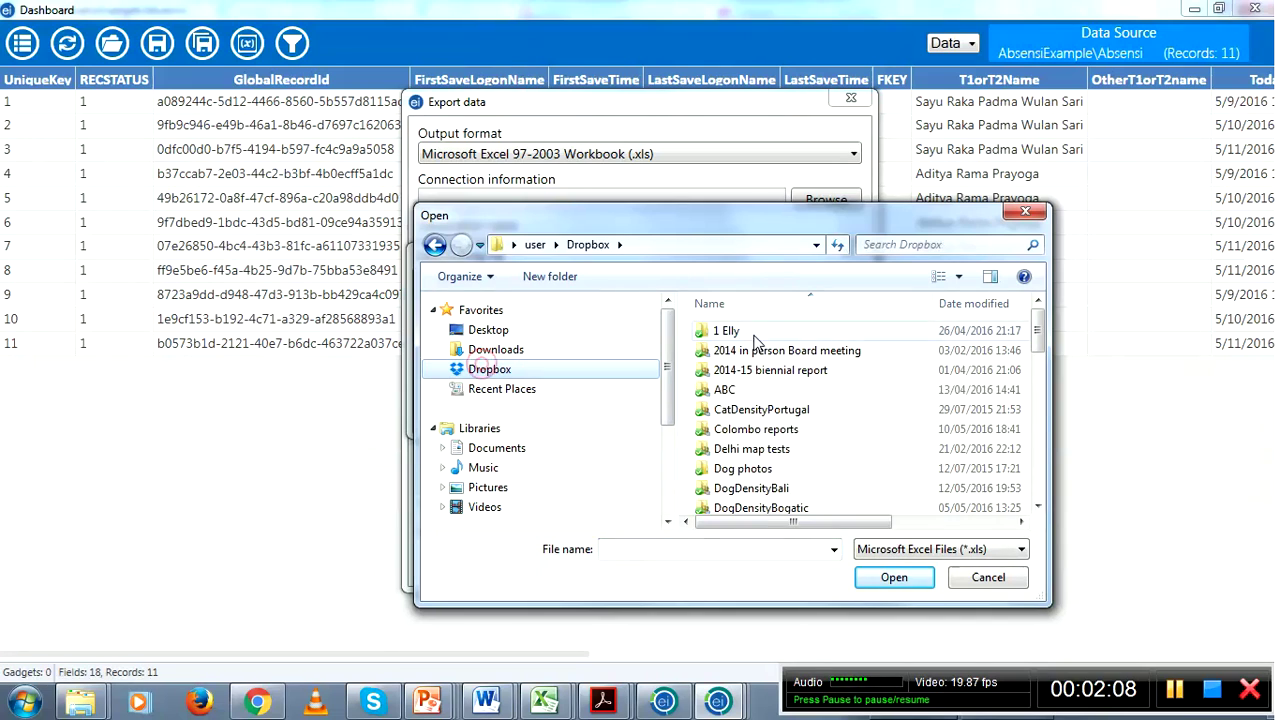
double_click(746, 333)
double_click(747, 348)
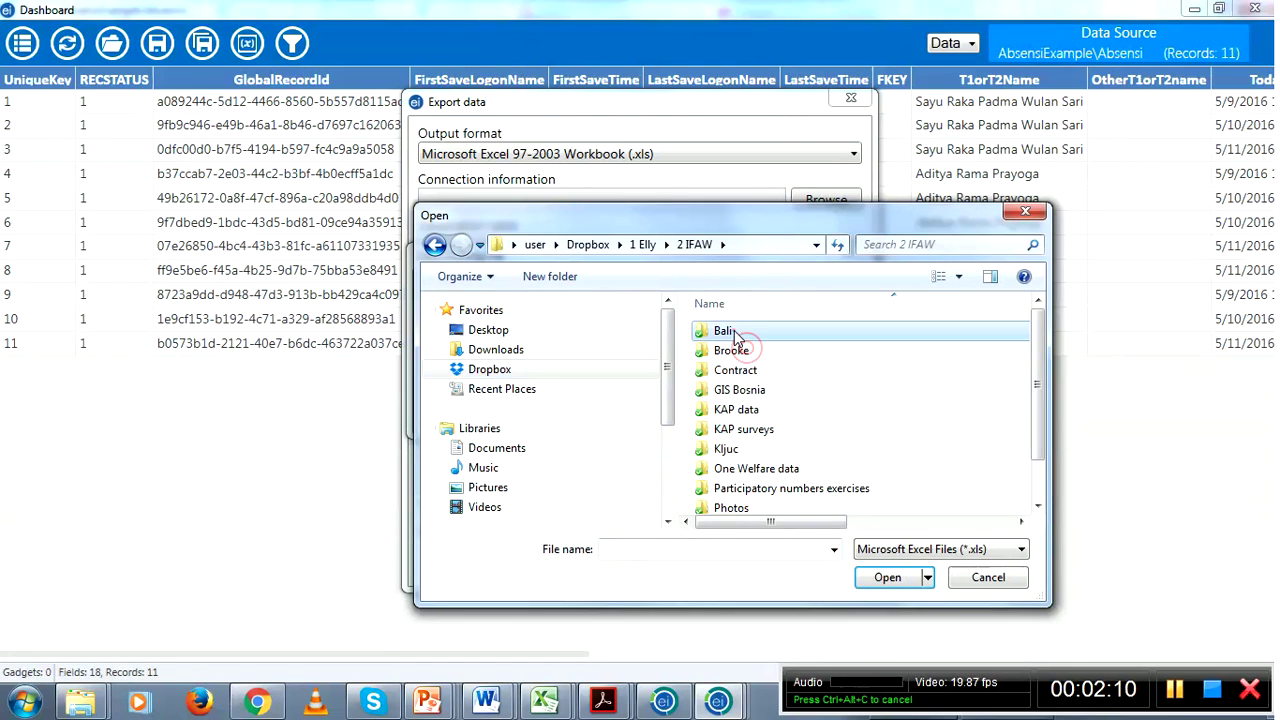
double_click(734, 330)
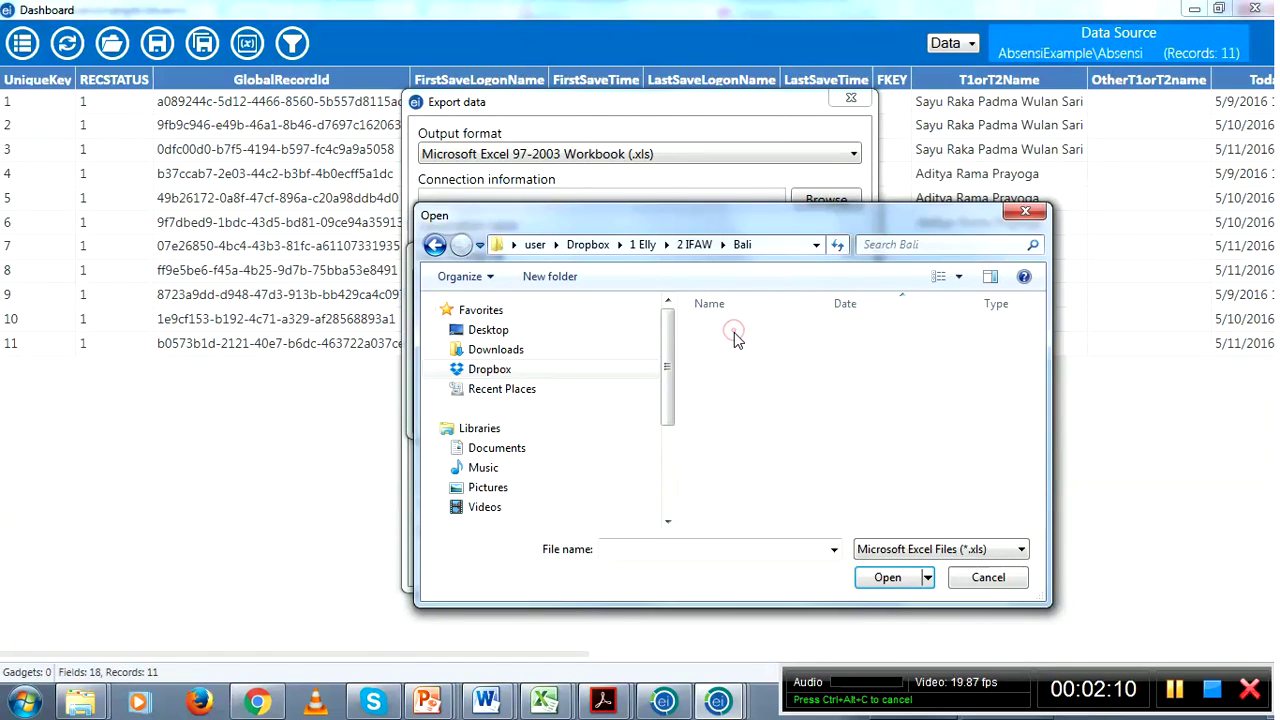
click(801, 549)
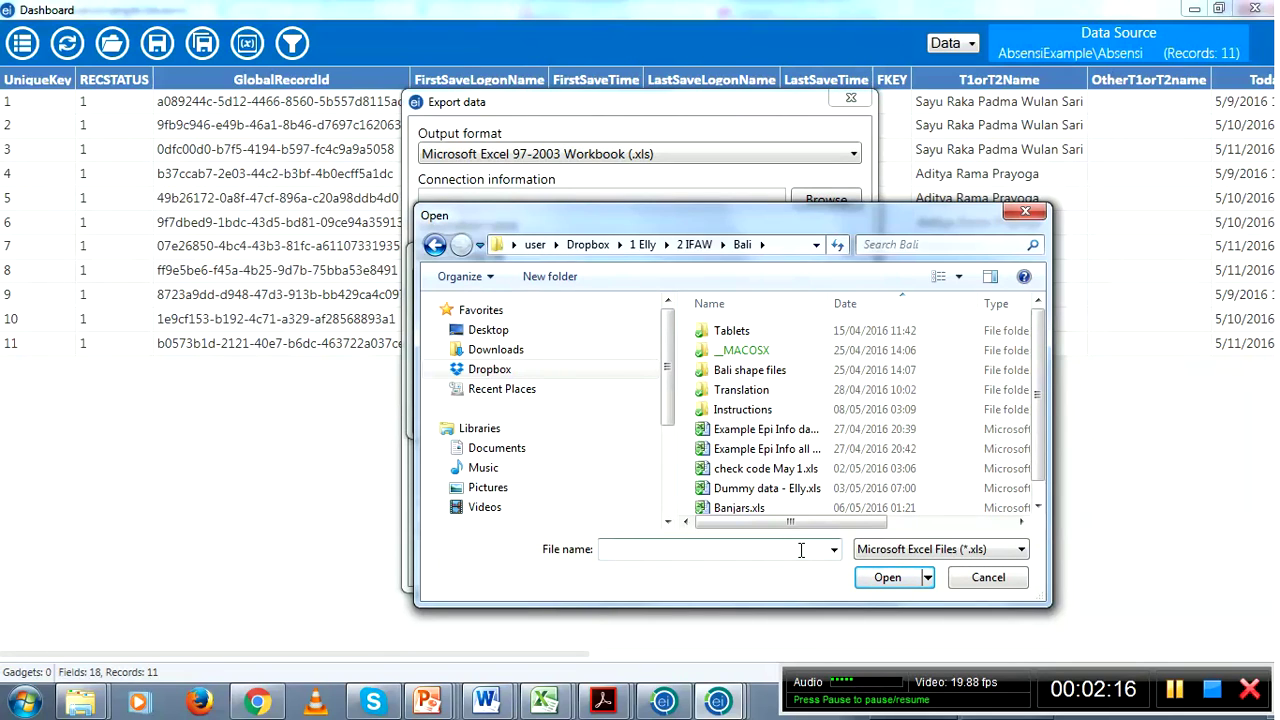
text(Dummy data )
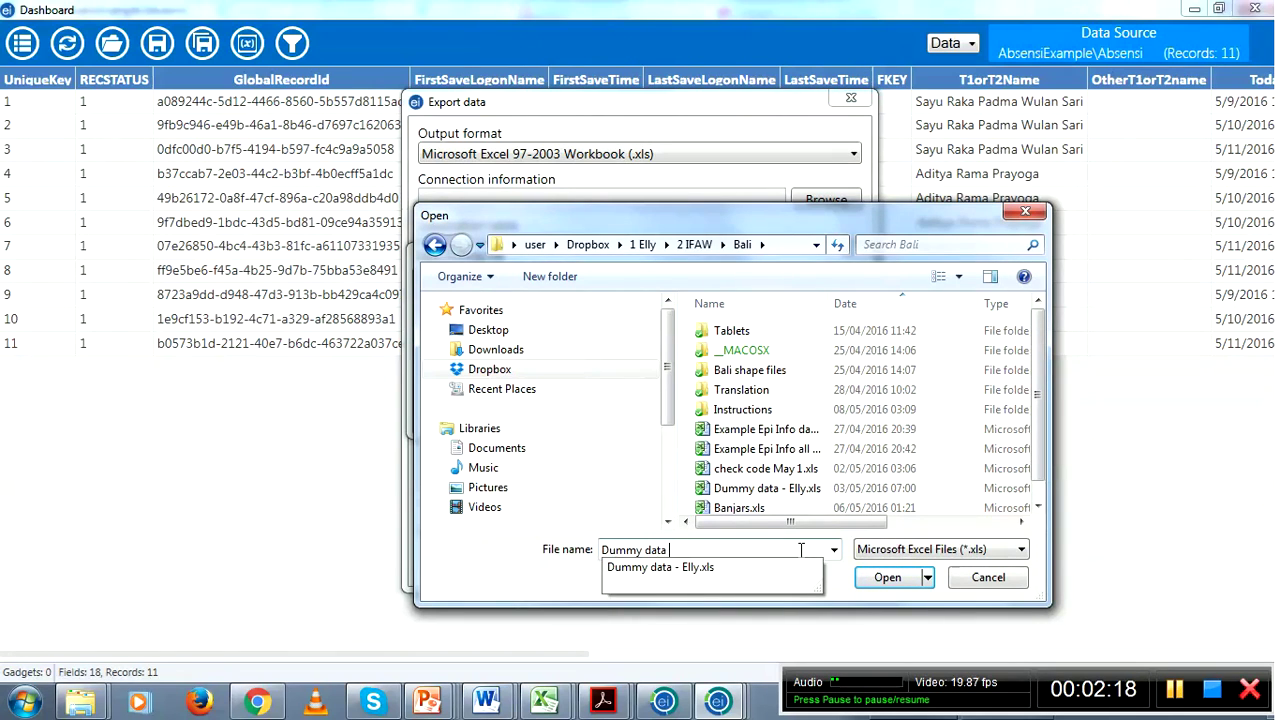
text(absense)
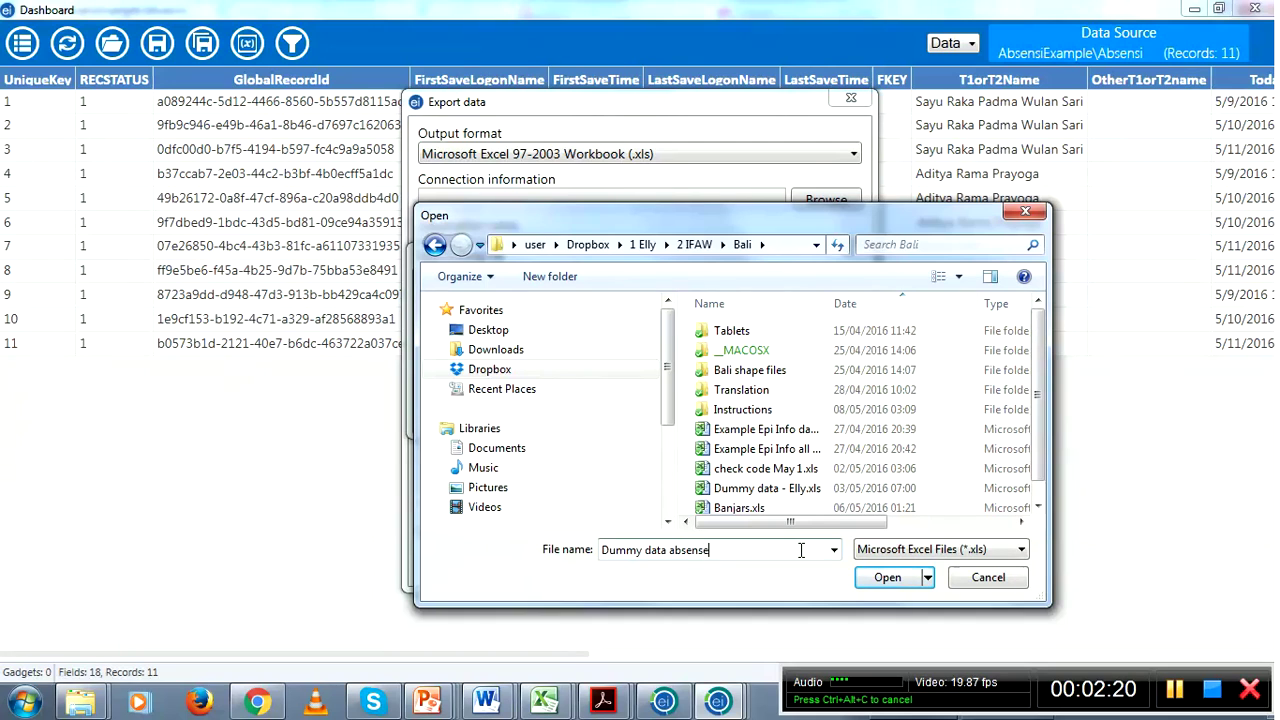
key(BackSpace)
text(i form)
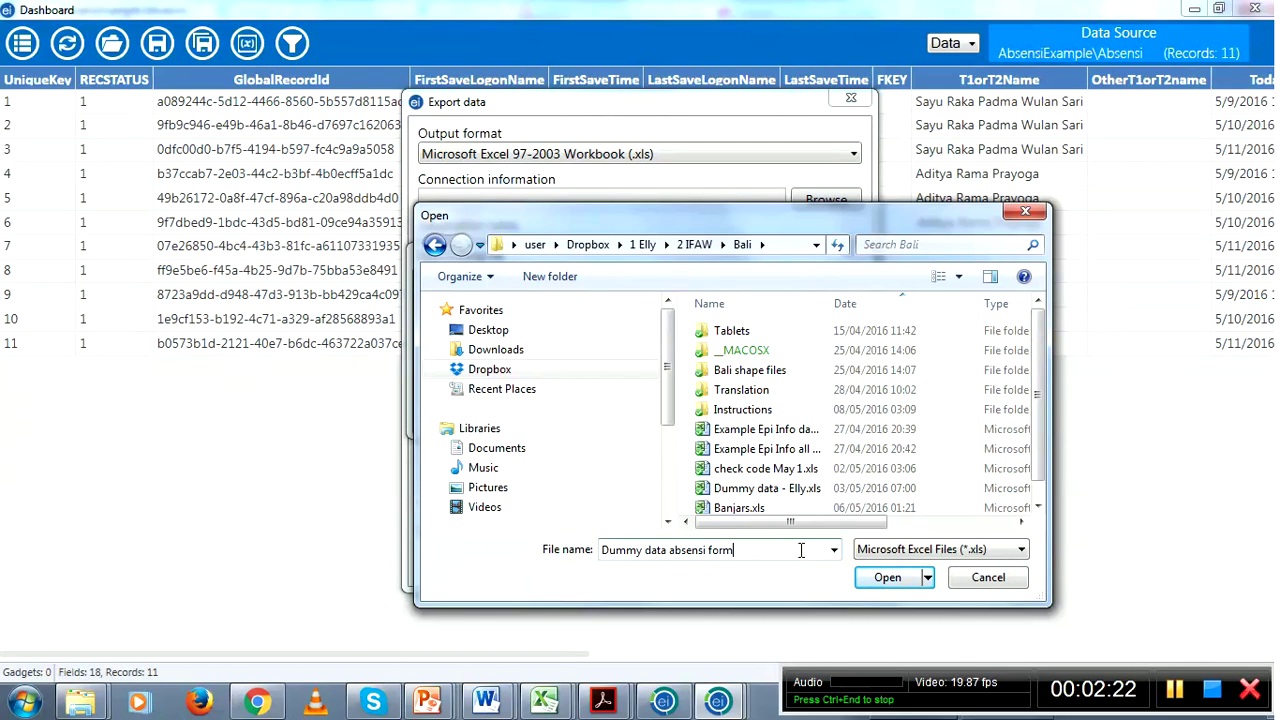
click(889, 577)
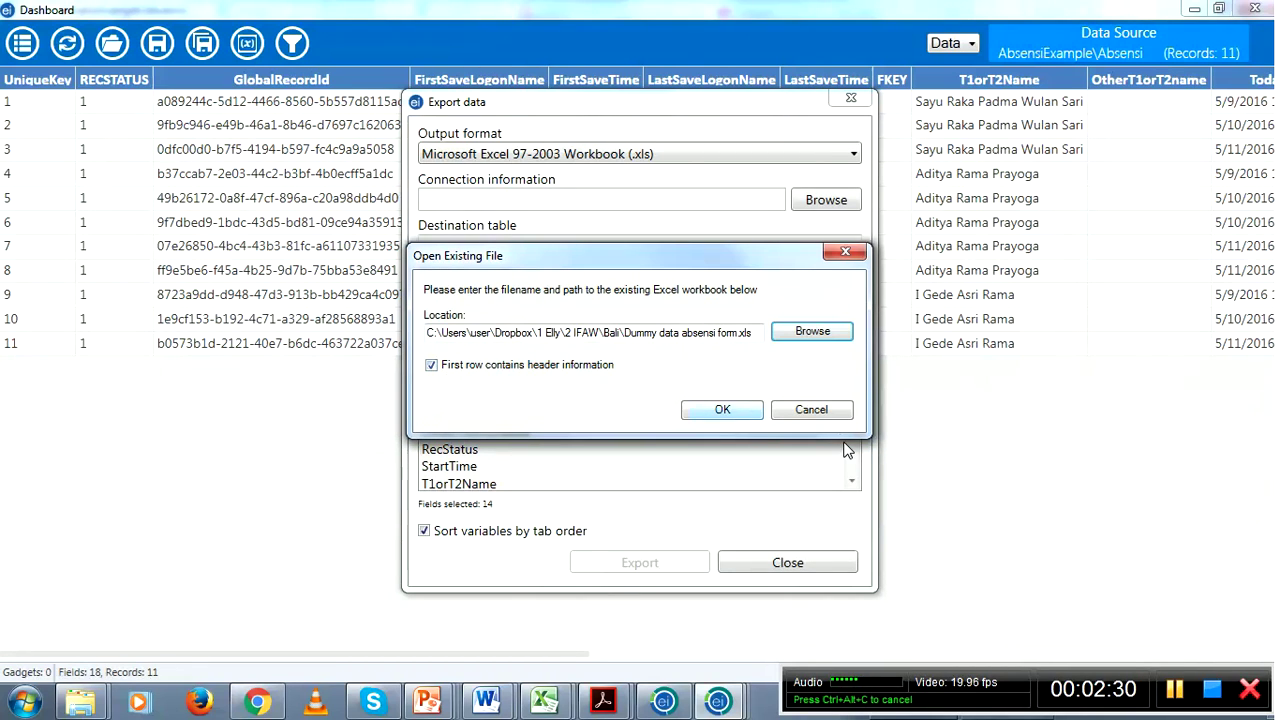
click(720, 408)
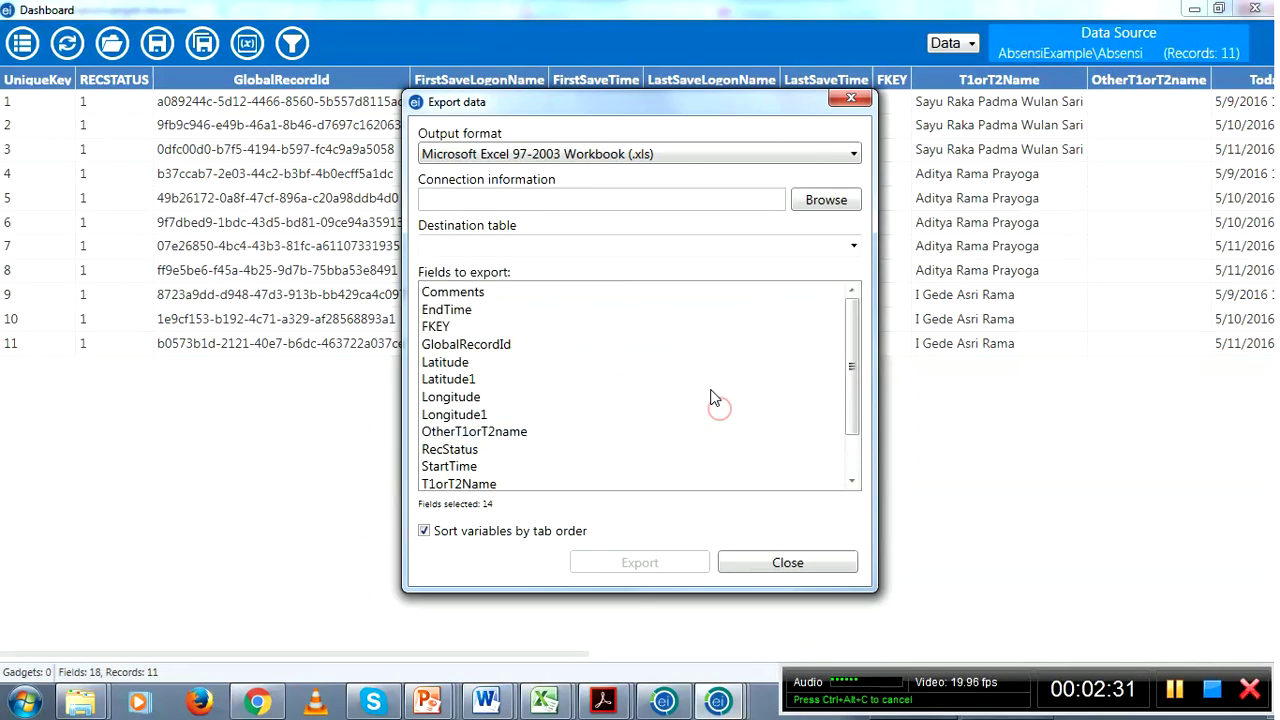
- Export the records into a destination table named 'Dummy data'
click(587, 246)
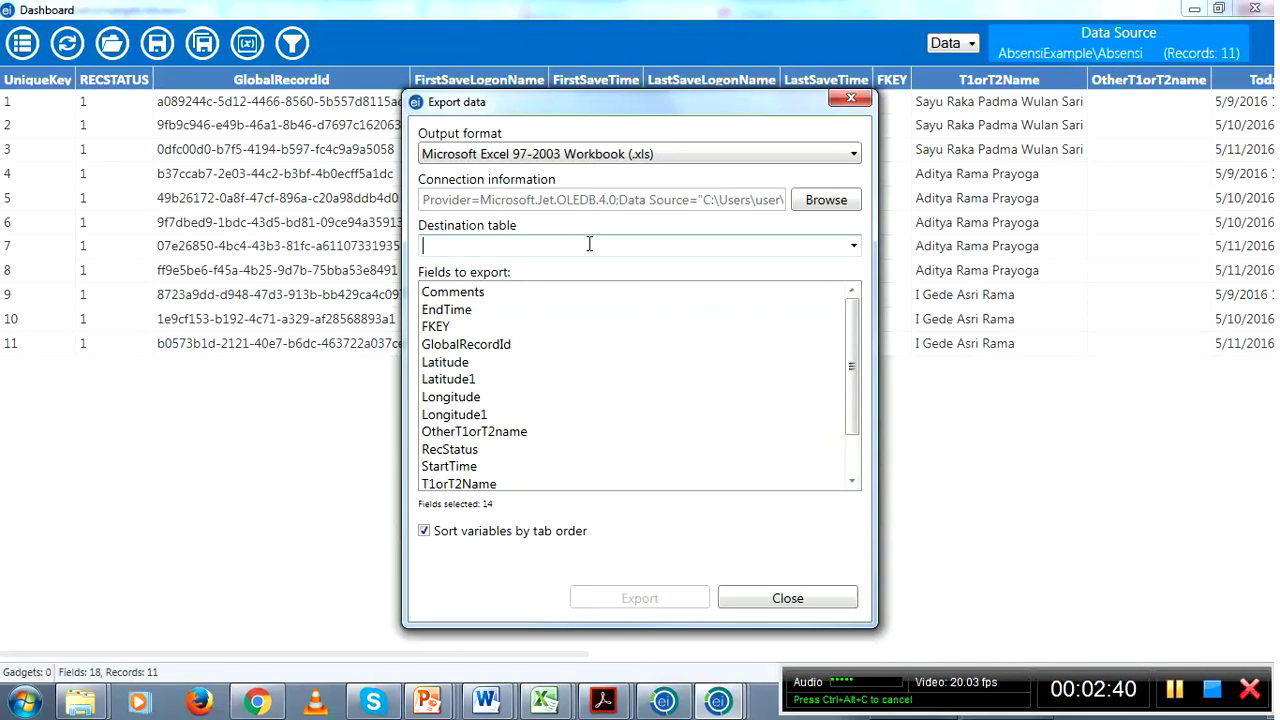
text(Dummy d)
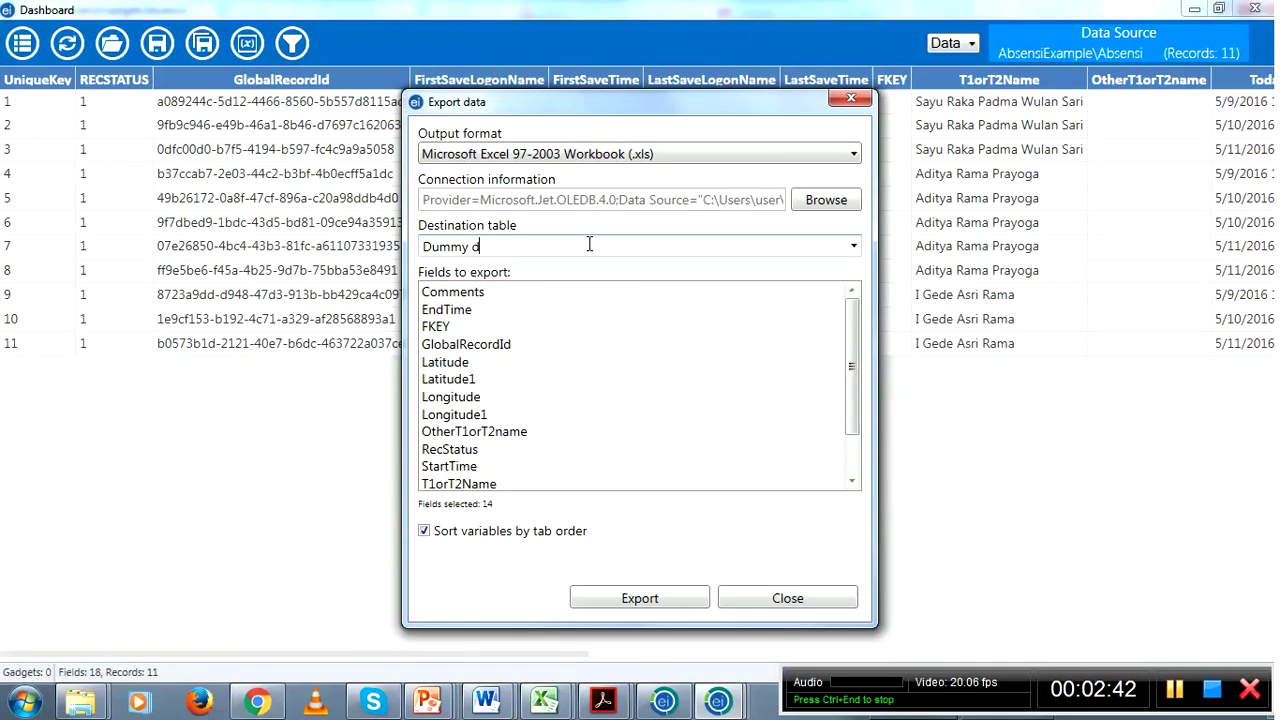
text(ata)
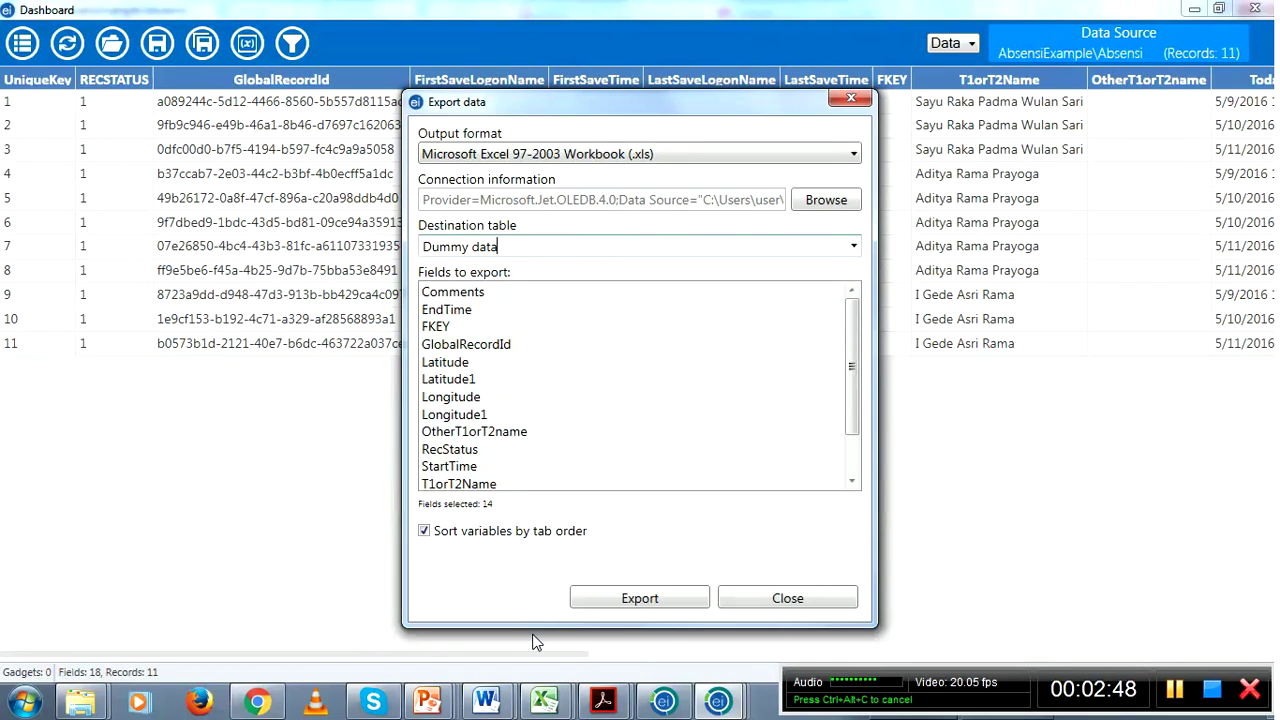
click(645, 598)
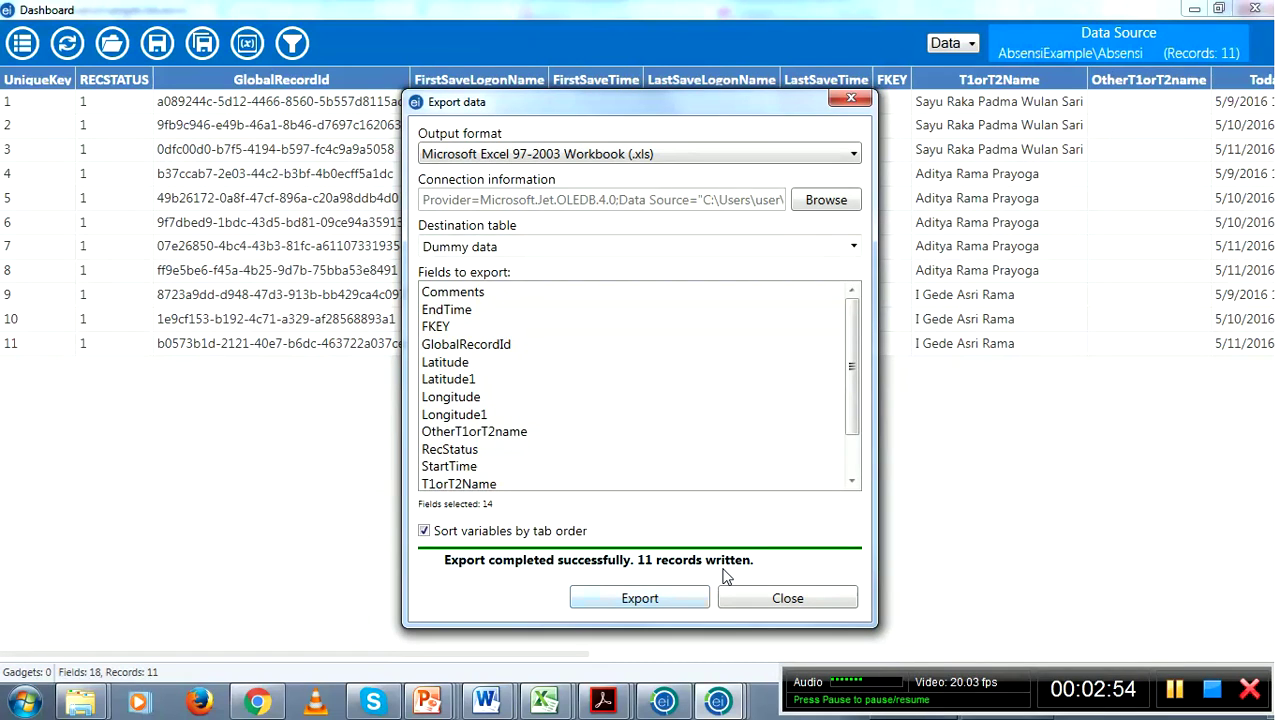
- Close the Export dialog and switch to the open DogDensityBali Explorer window
click(789, 599)
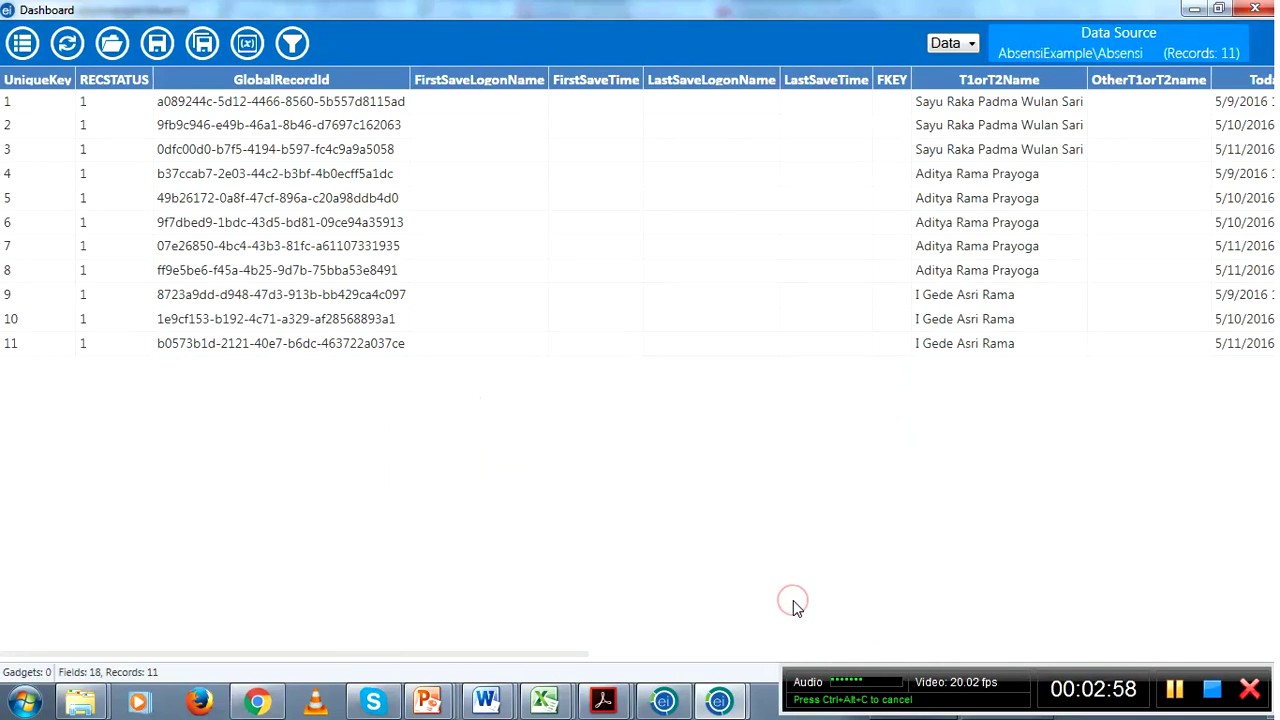
click(26, 703)
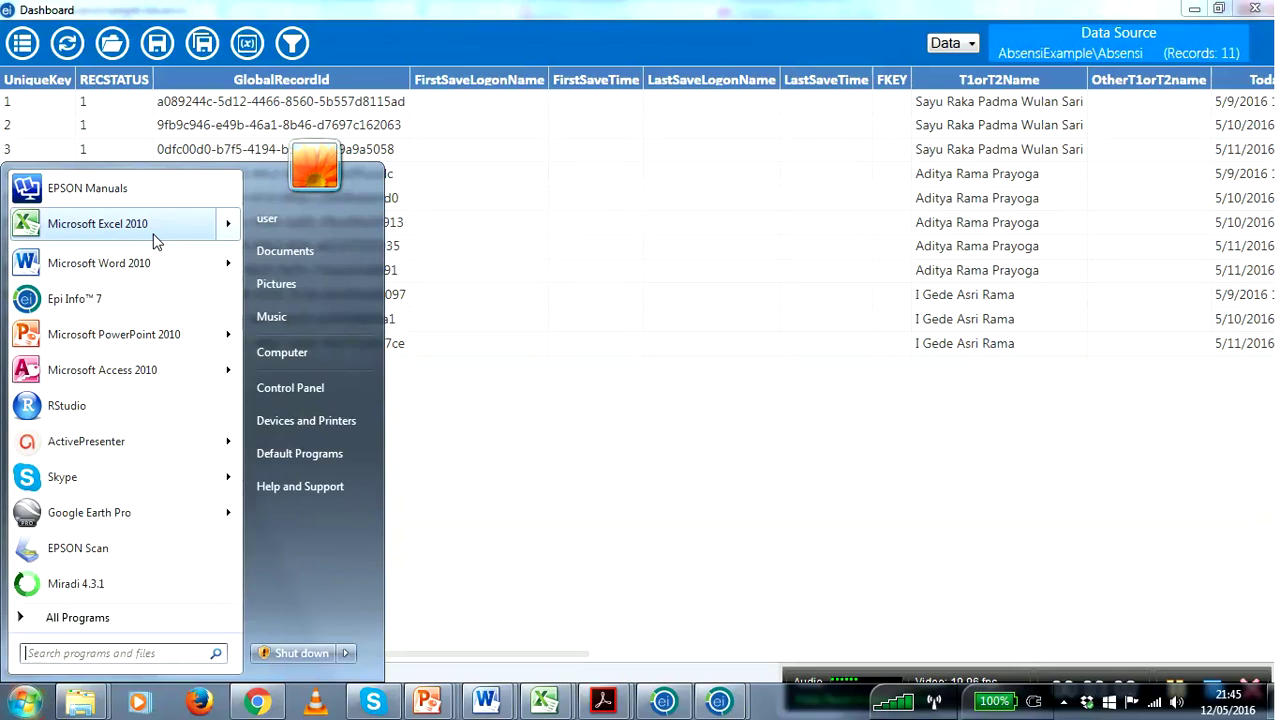
mouse_move(155, 240)
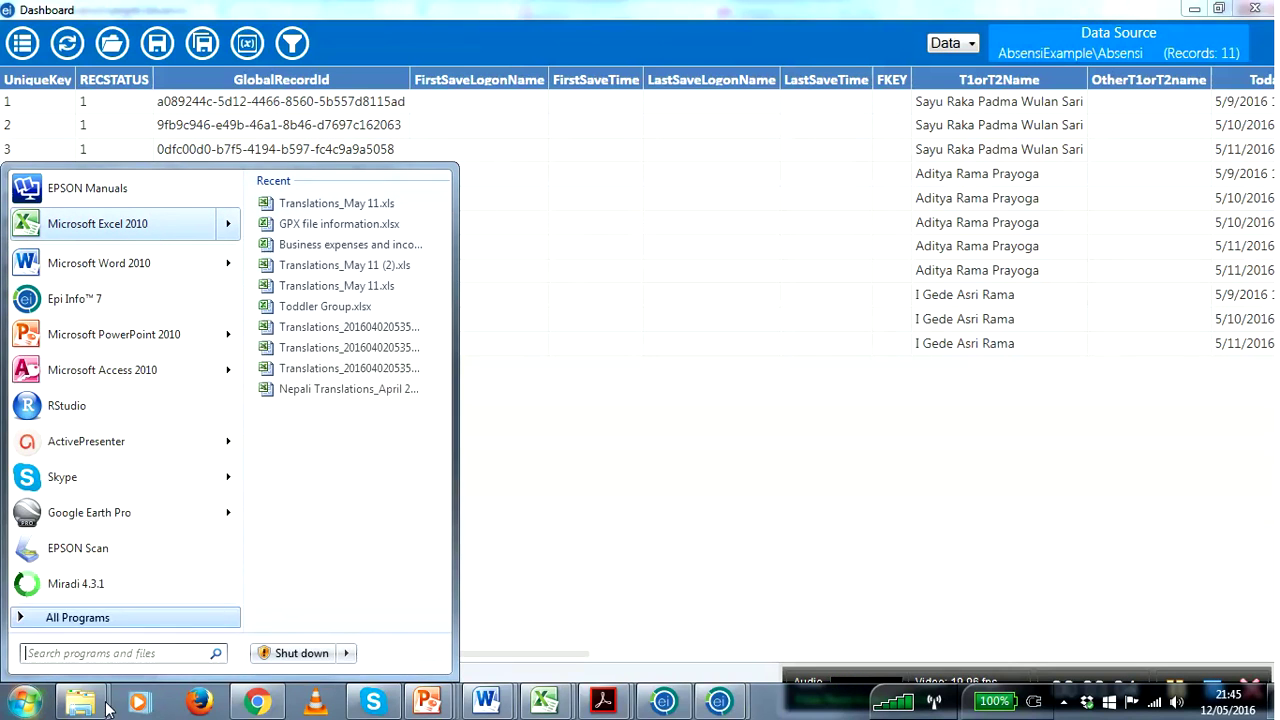
click(98, 705)
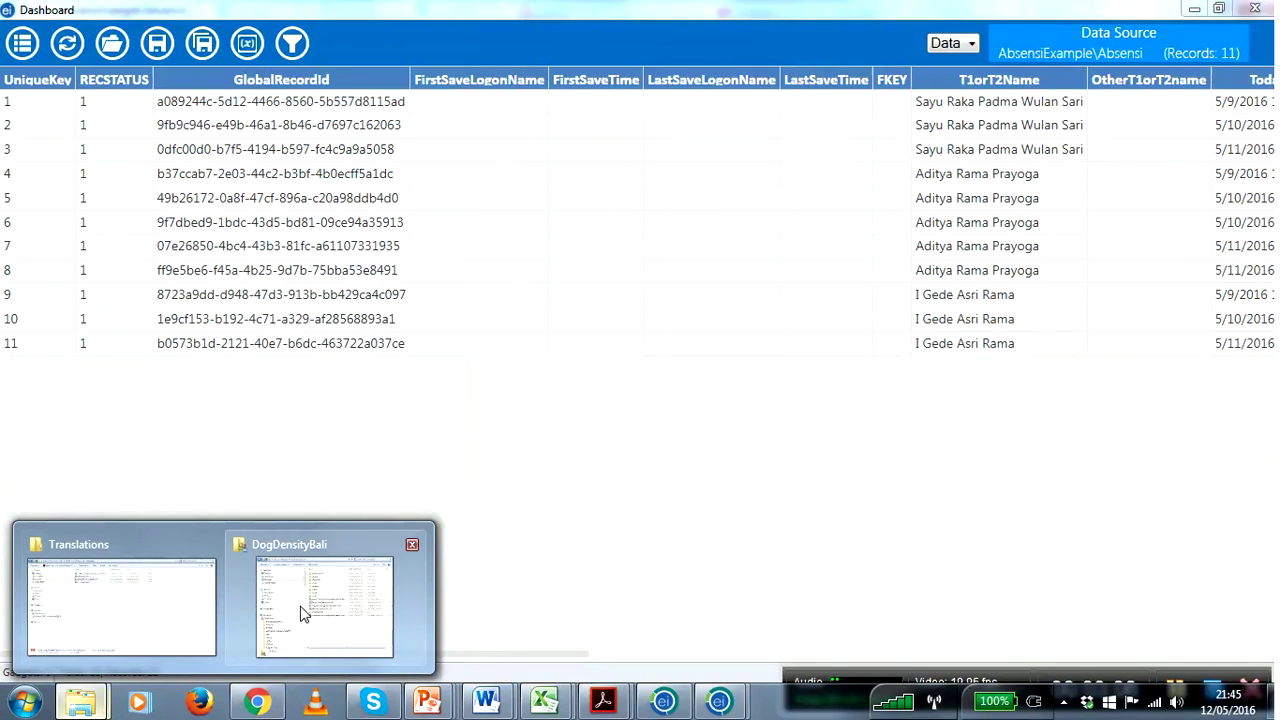
click(301, 613)
- Browse Dropbox > 1 Elly > 2 IFAW > Bali, sort newest first, and open Dummy data absensi form.xls
click(78, 168)
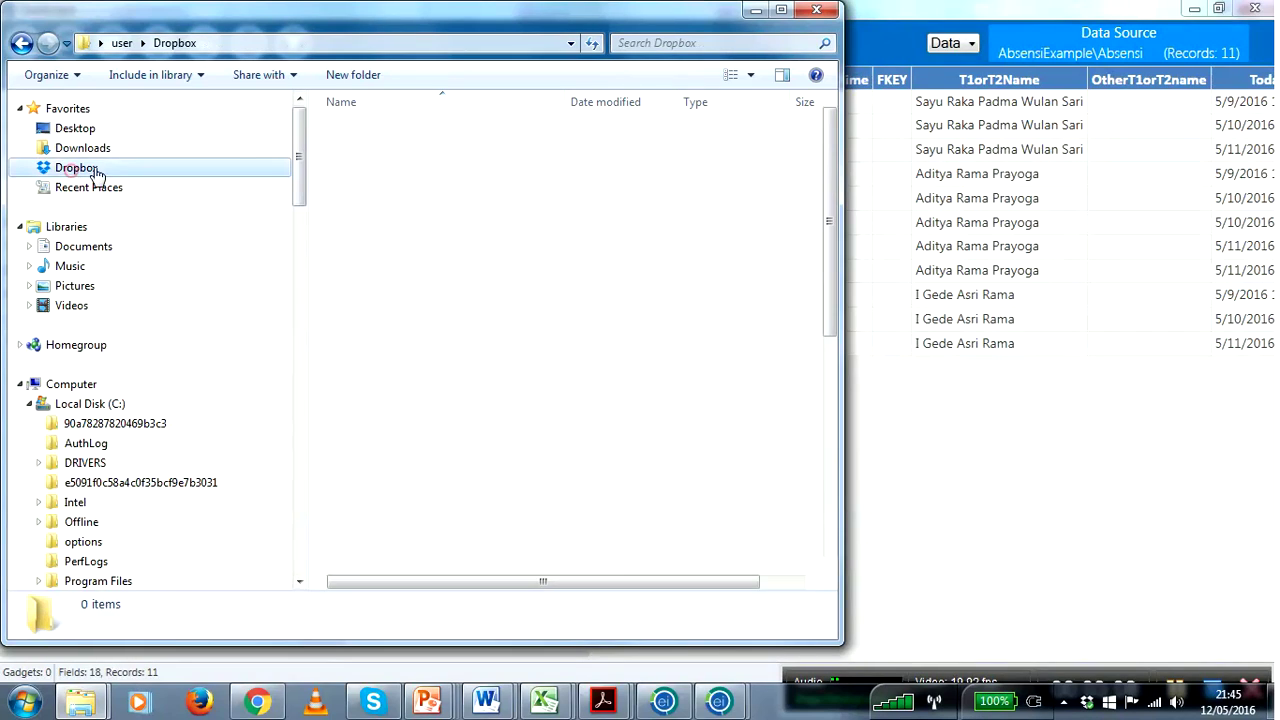
double_click(350, 131)
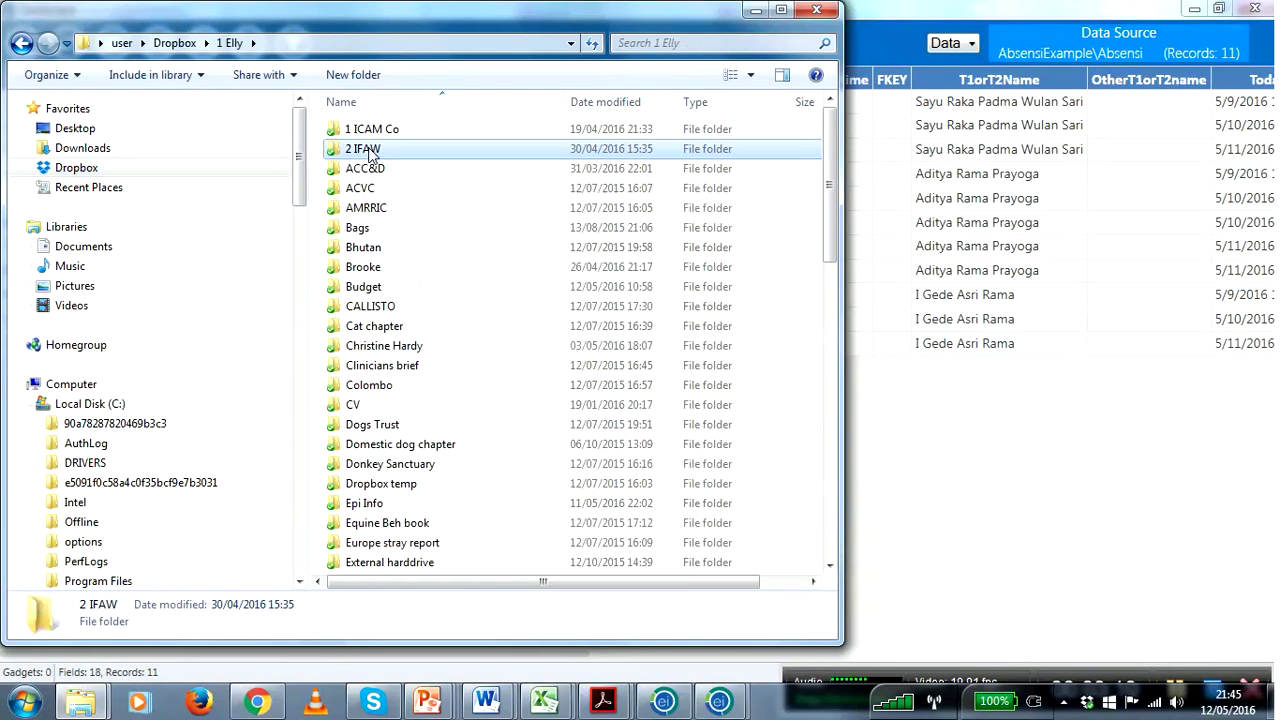
double_click(366, 146)
double_click(370, 130)
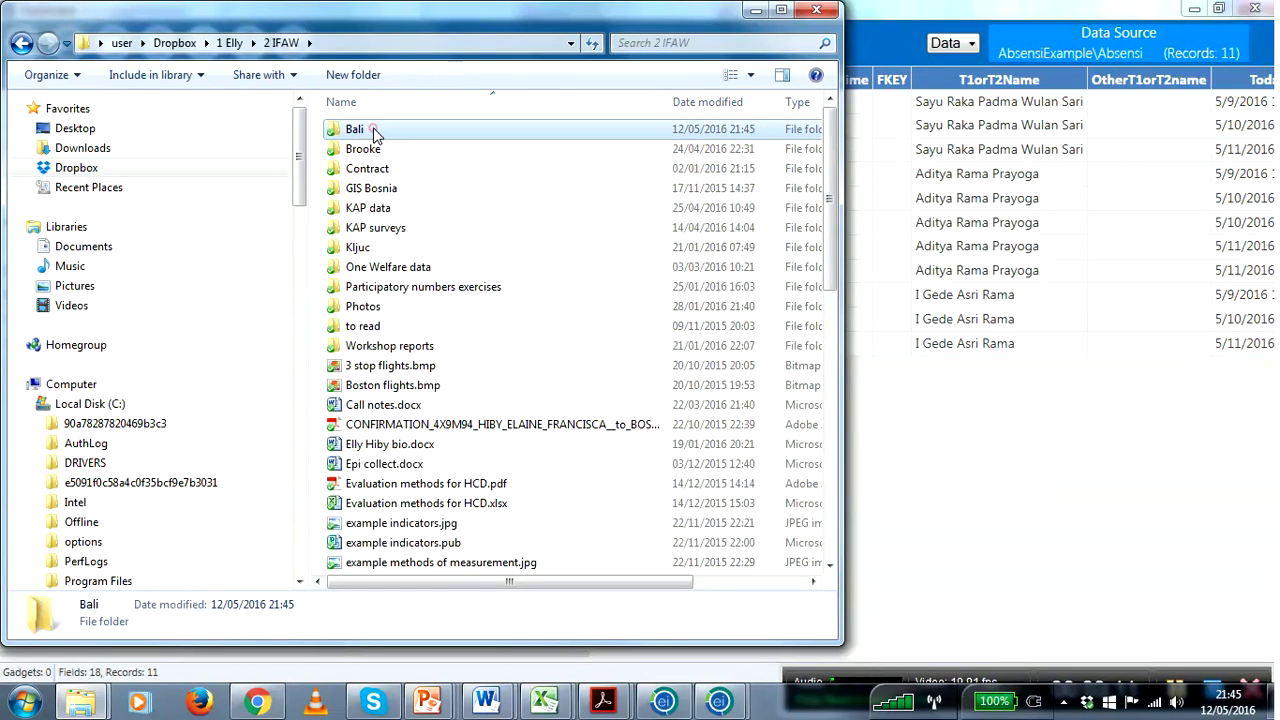
click(703, 103)
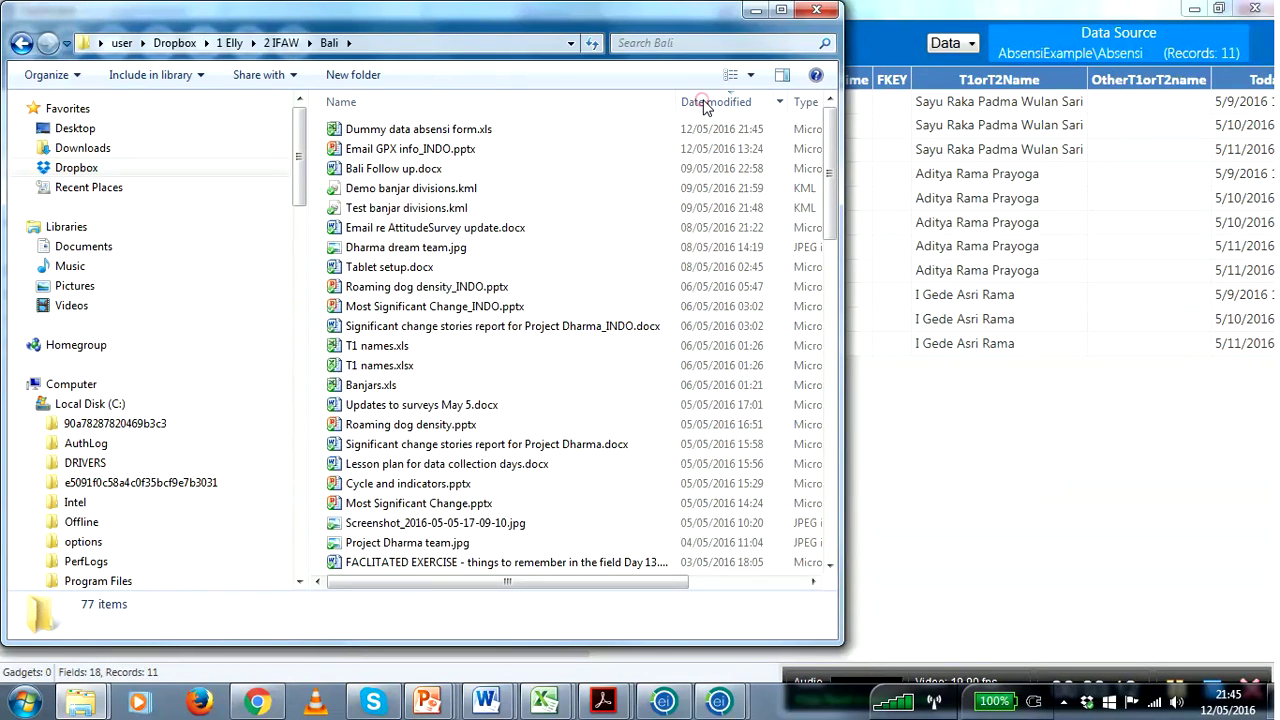
click(490, 135)
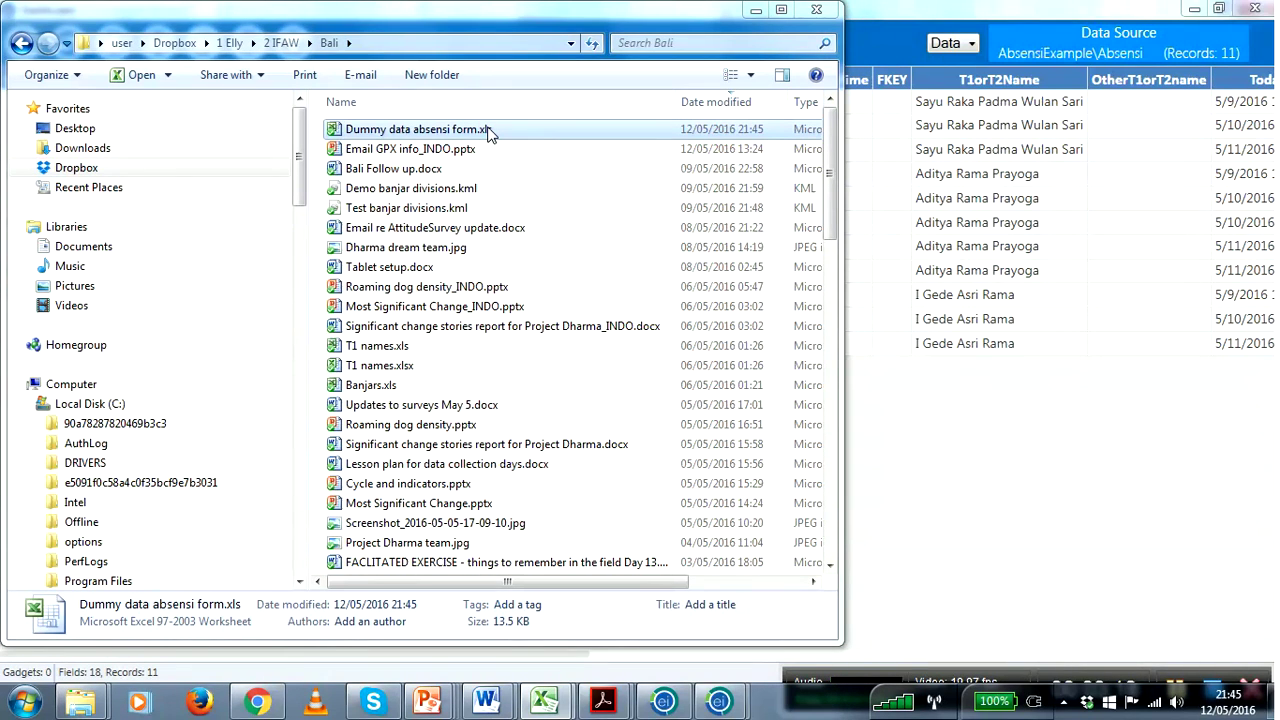
double_click(489, 130)
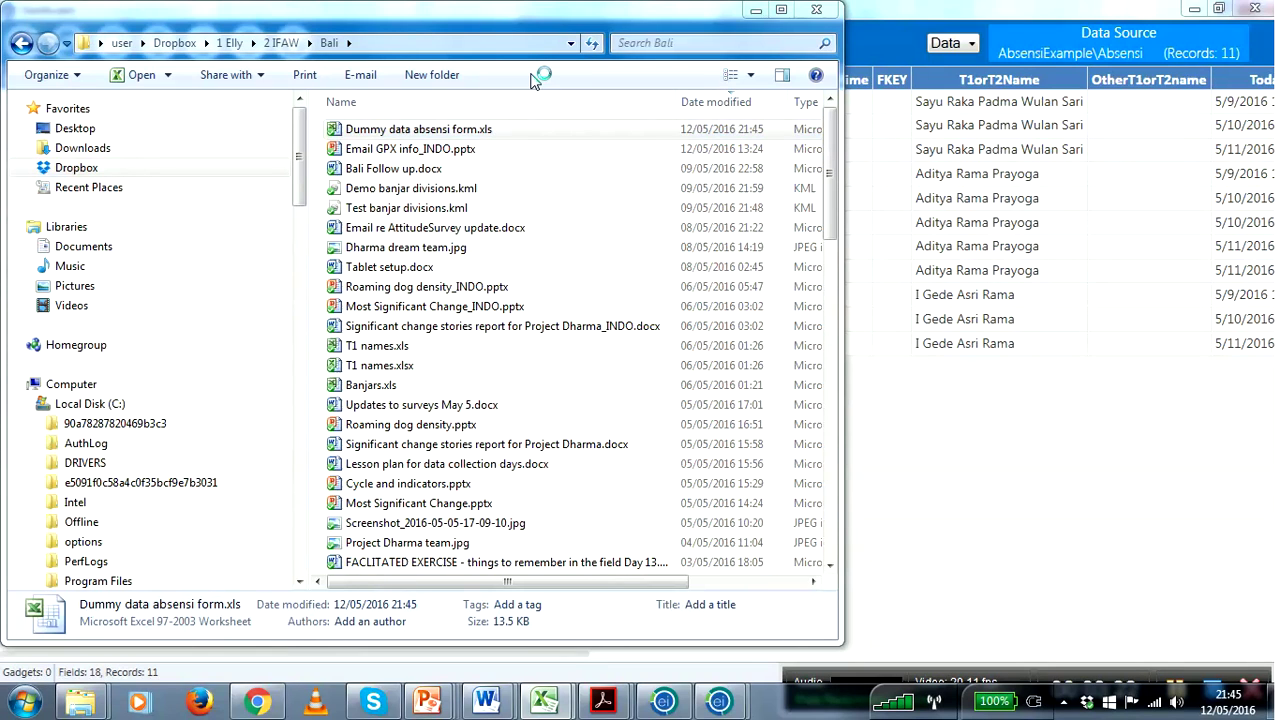
mouse_move(558, 702)
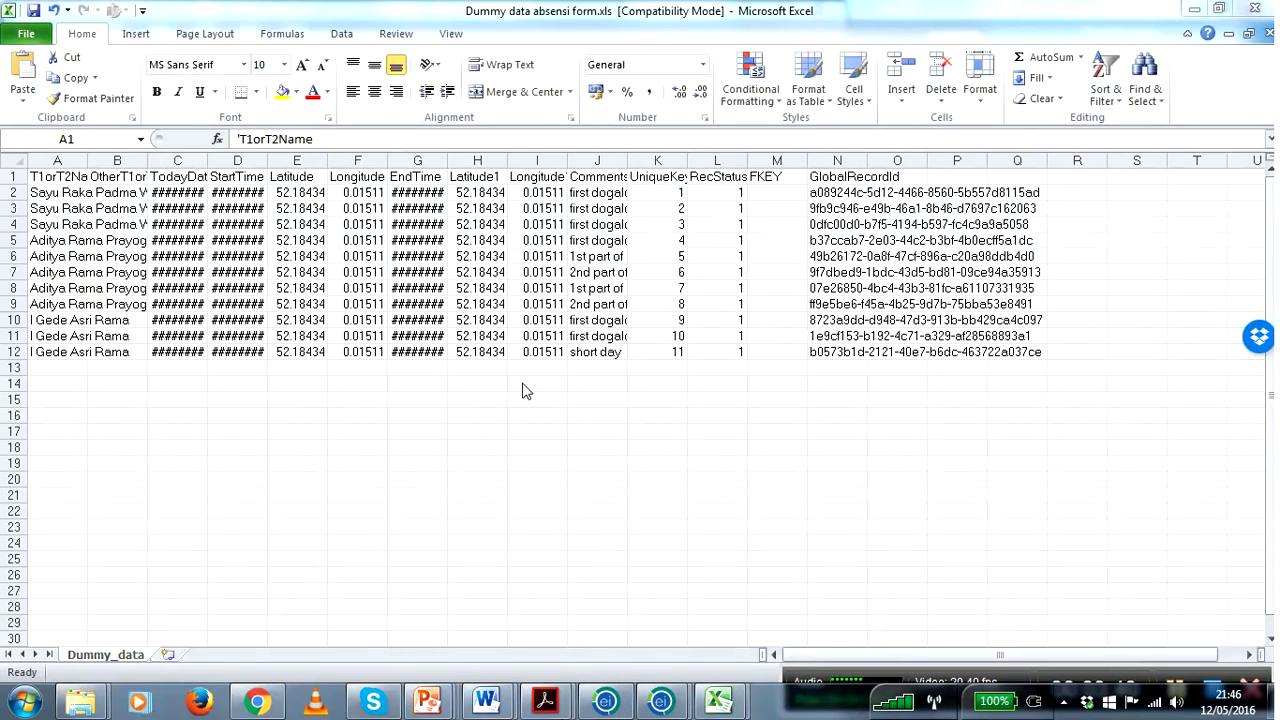
- Widen columns A, C, D and G so names and dates show fully, then select D2:D12
click(204, 160)
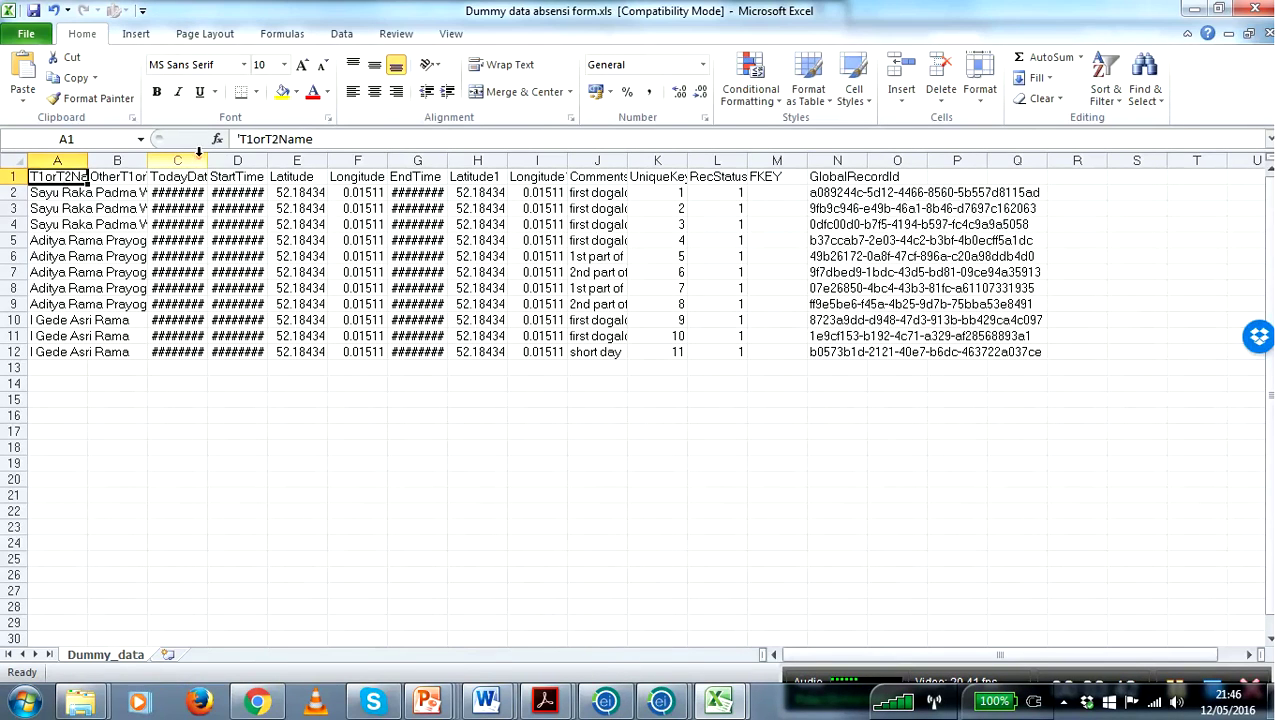
drag(204, 160, 327, 160)
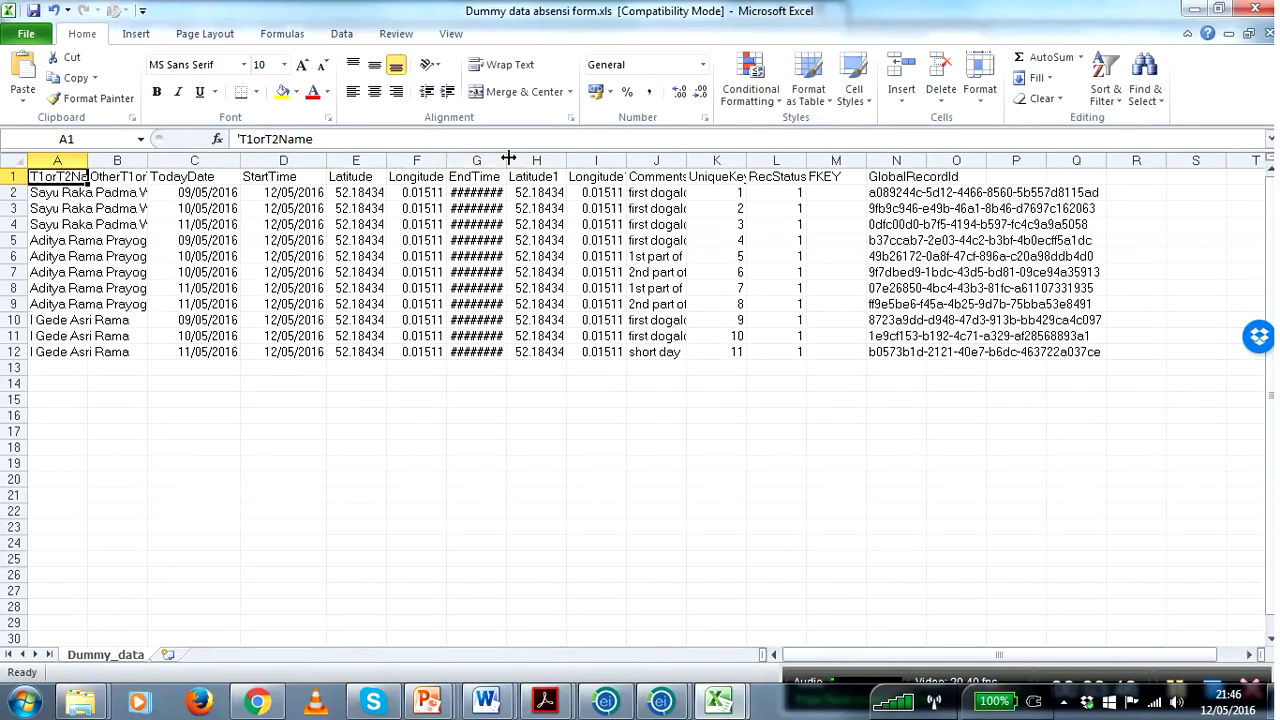
drag(507, 160, 532, 160)
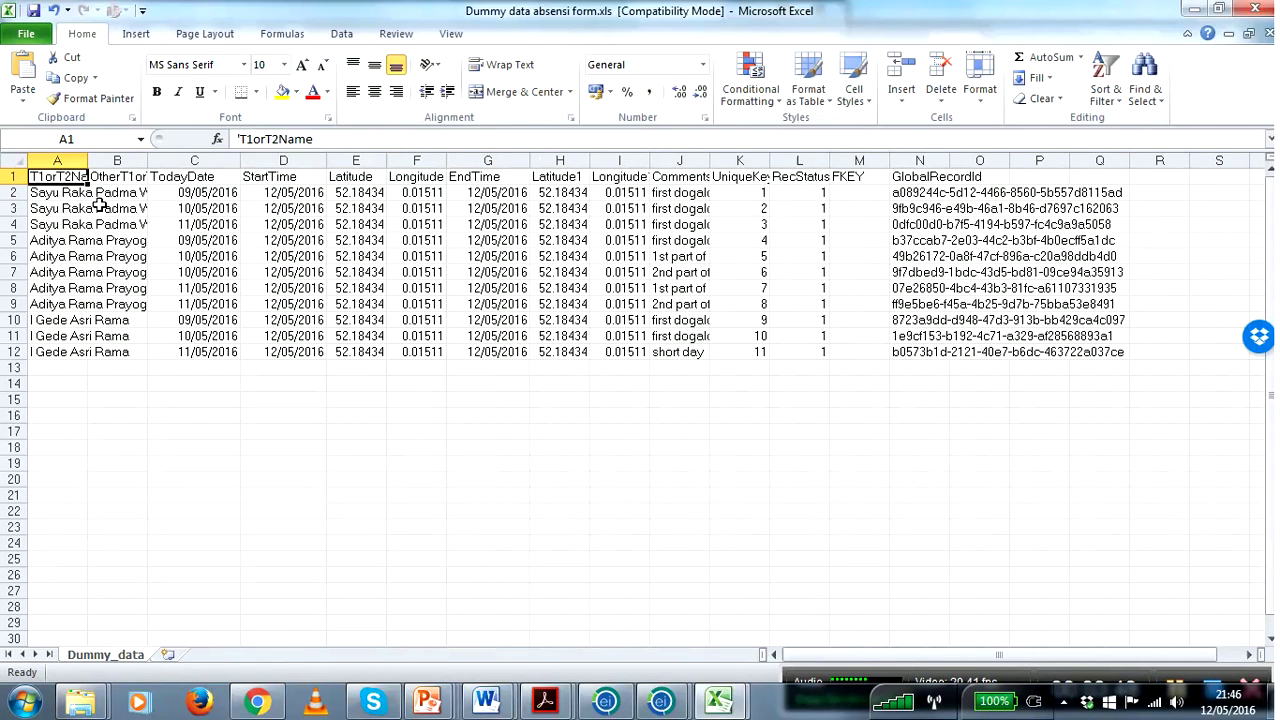
drag(88, 160, 252, 170)
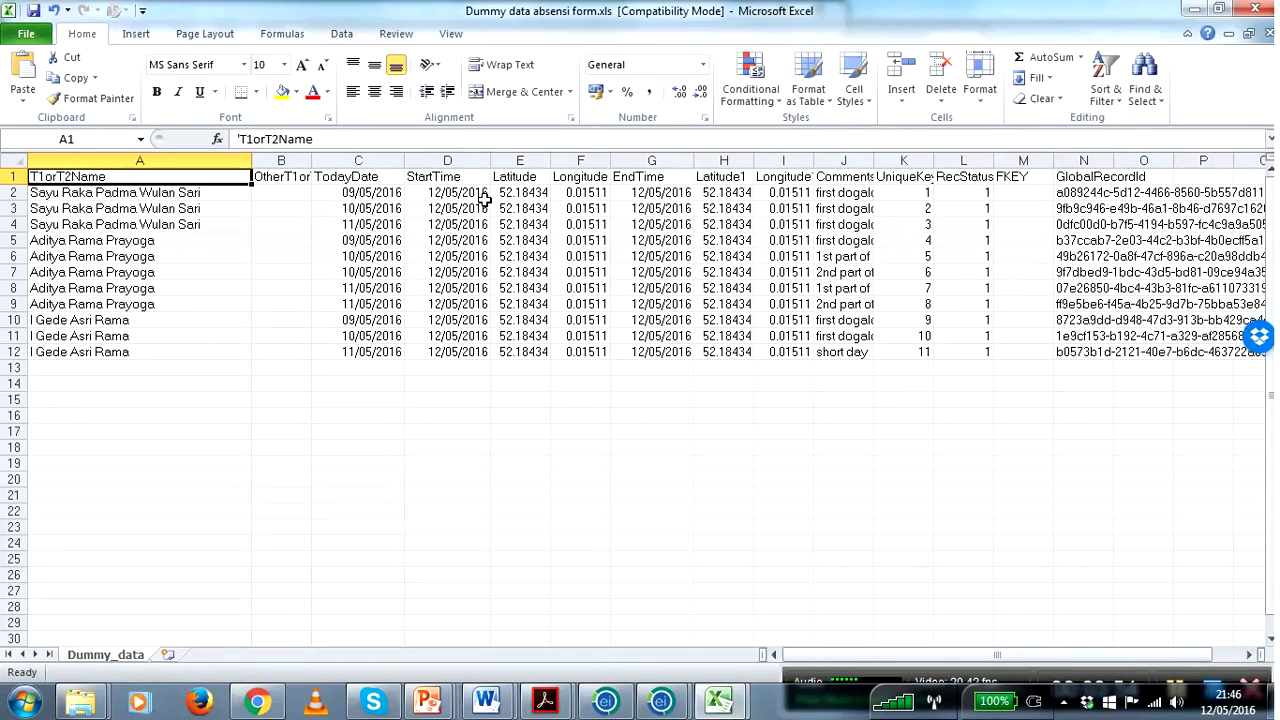
drag(490, 163, 538, 170)
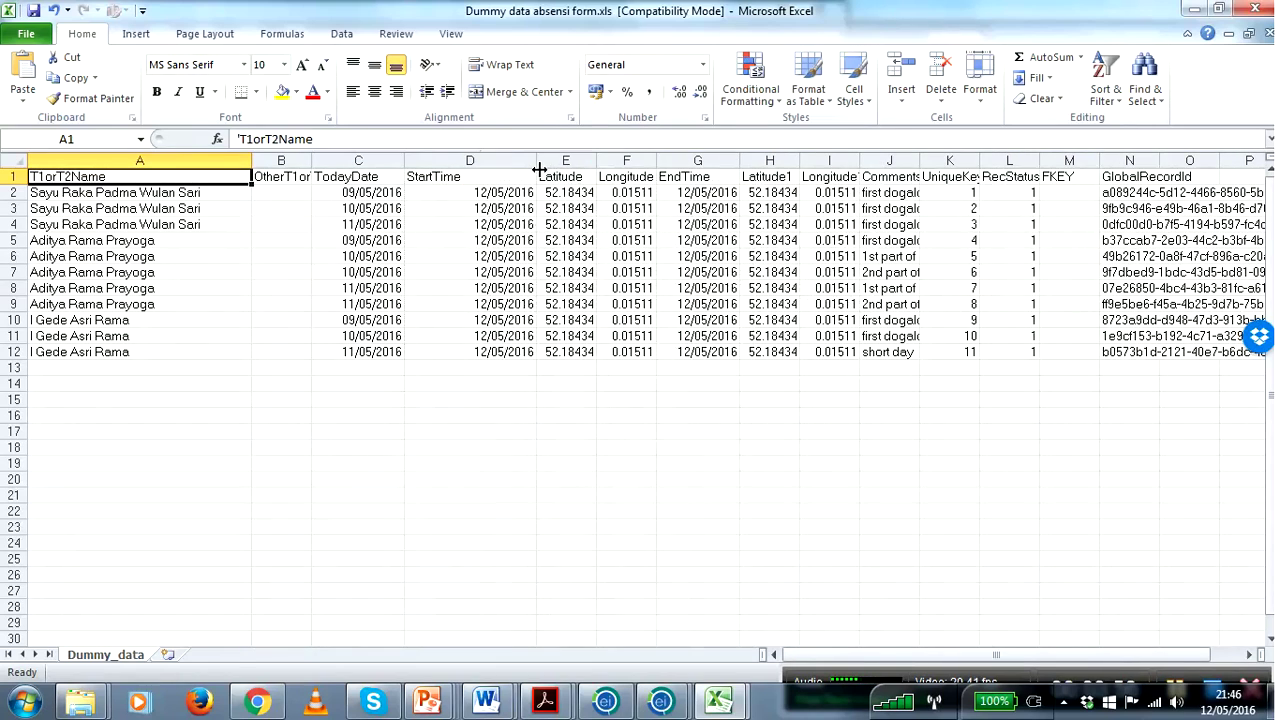
click(505, 190)
shift+click(500, 352)
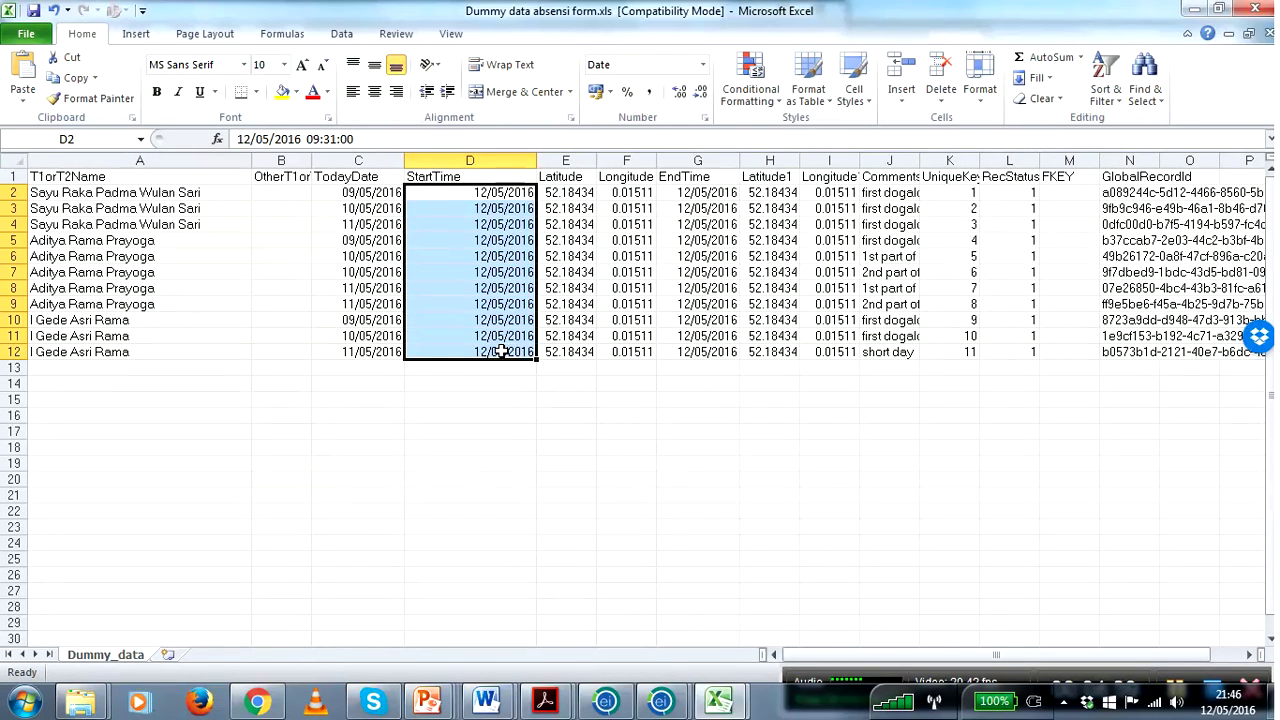
- Apply the 13:30:55 Time format to StartTime cells D2:D12
right_click(500, 352)
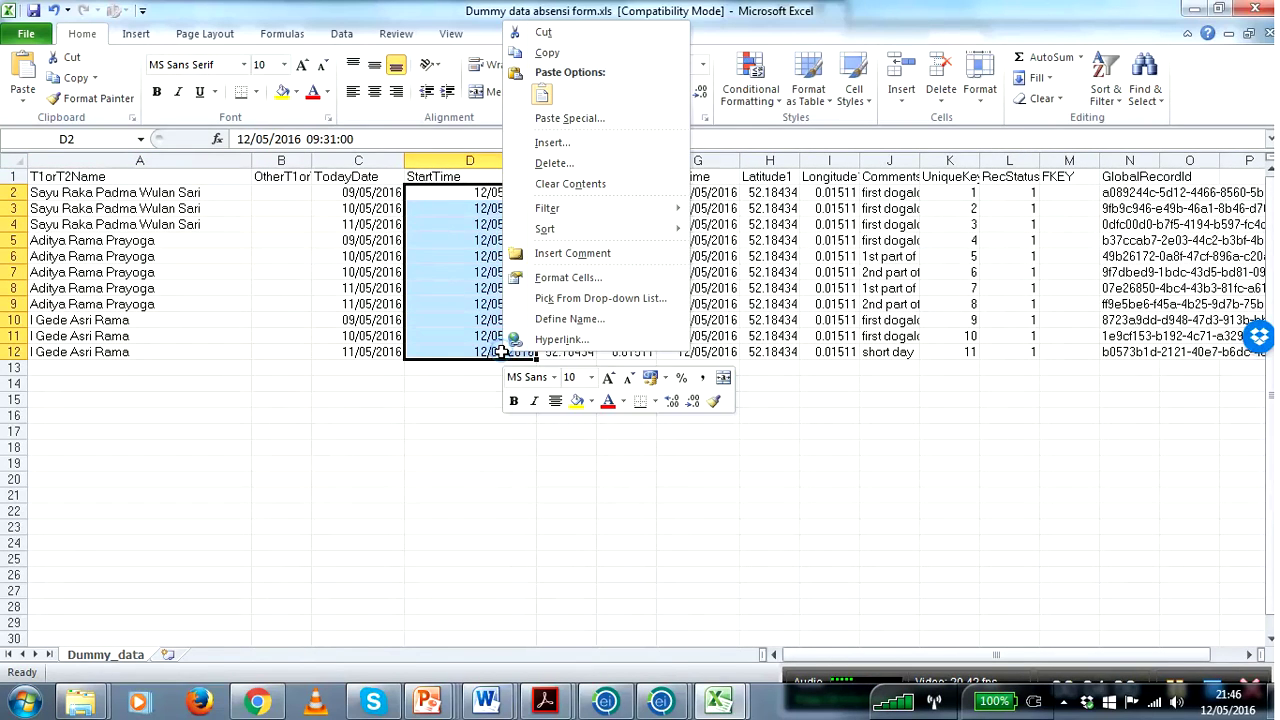
click(588, 278)
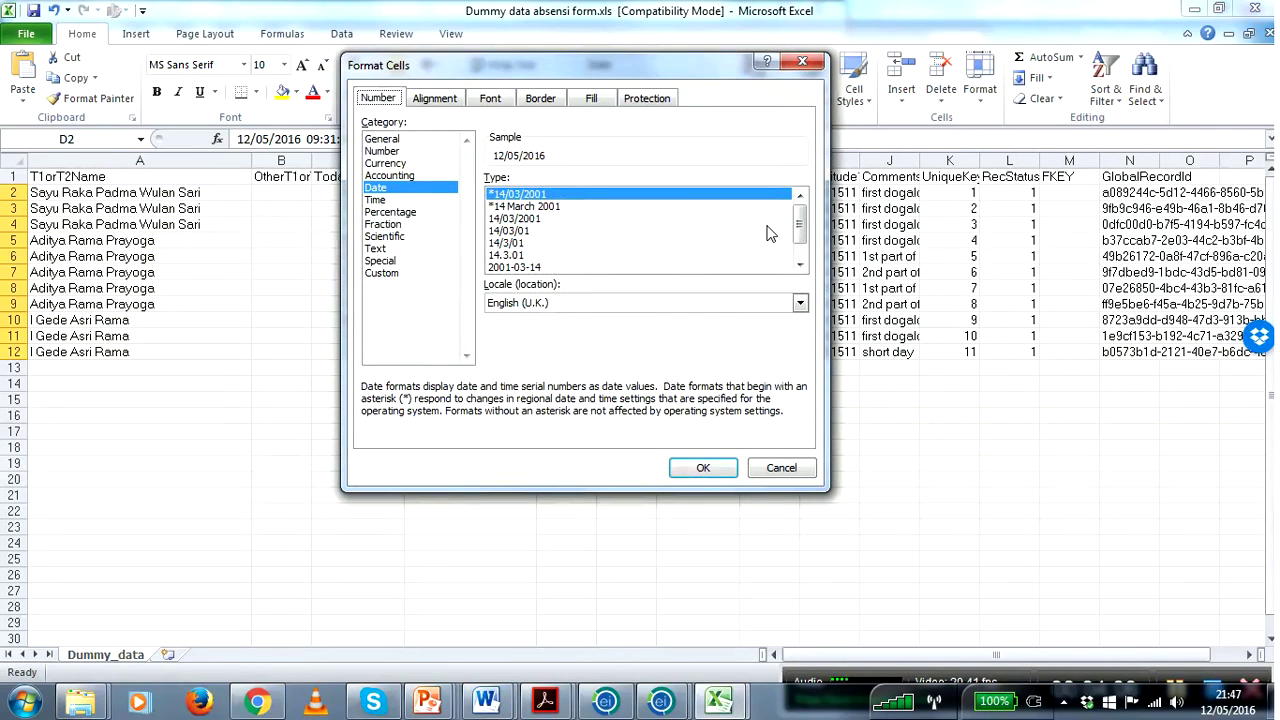
scroll(765, 236, down, 1)
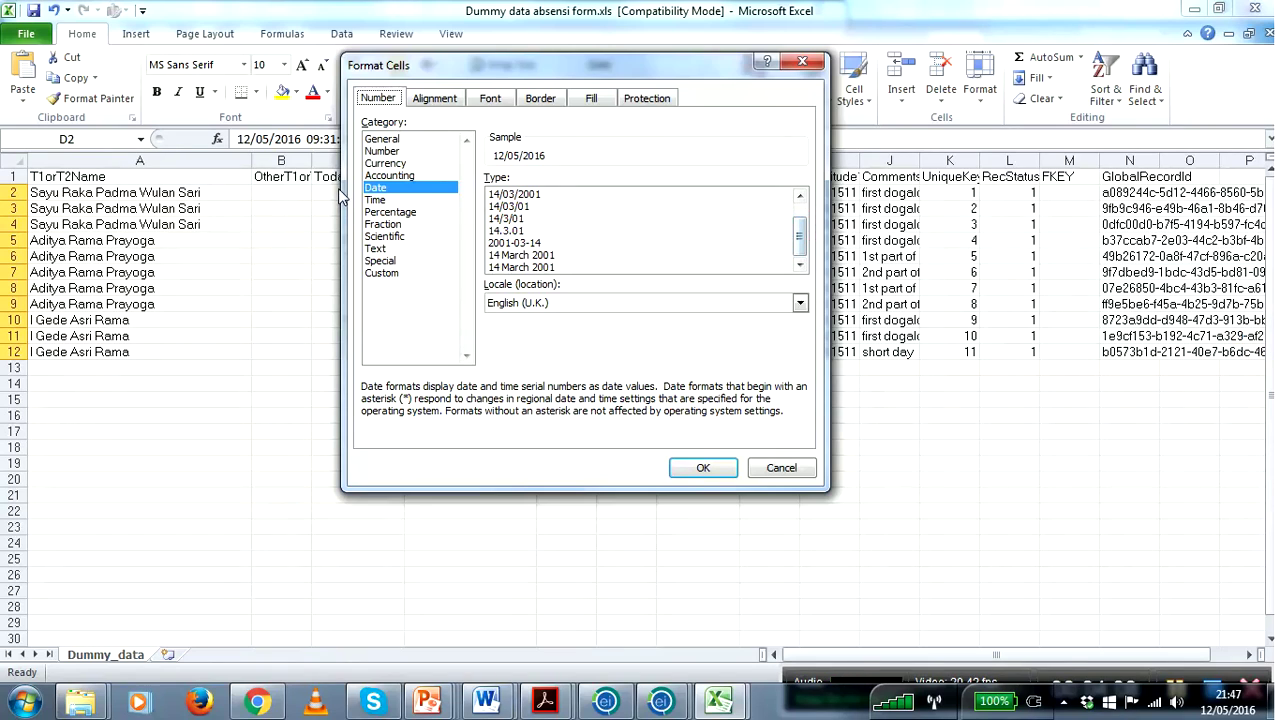
click(375, 200)
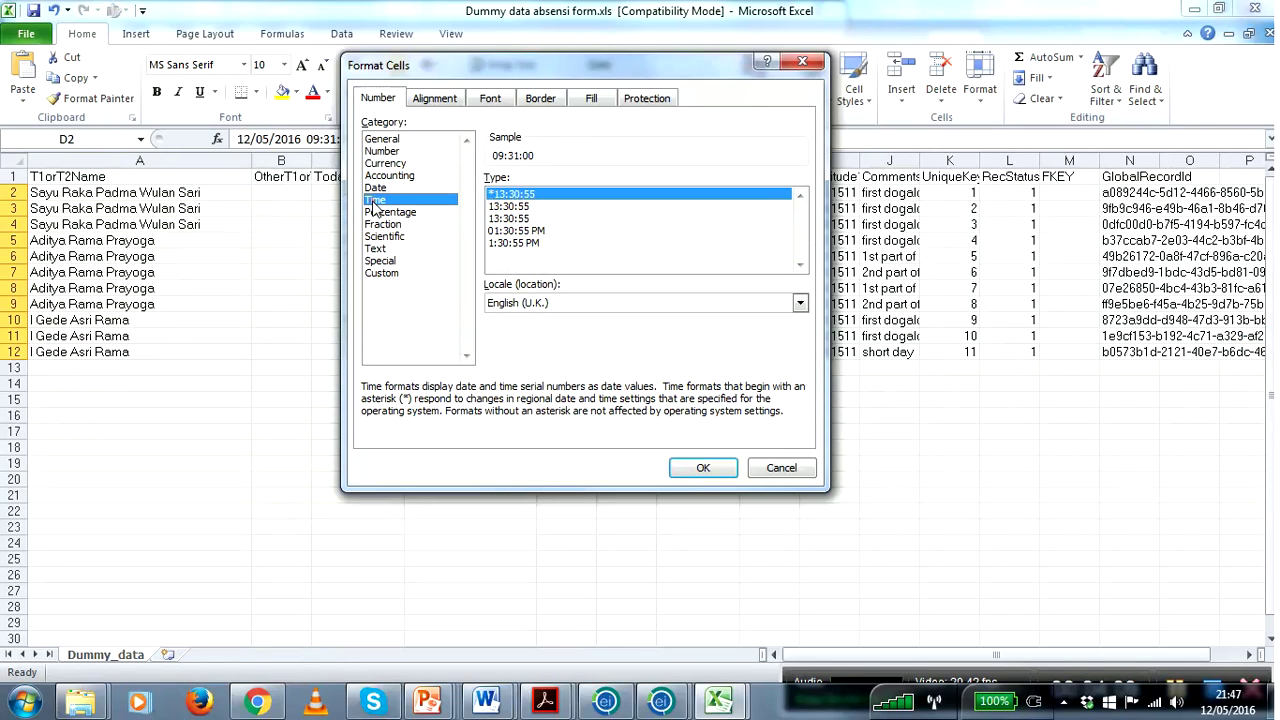
click(525, 207)
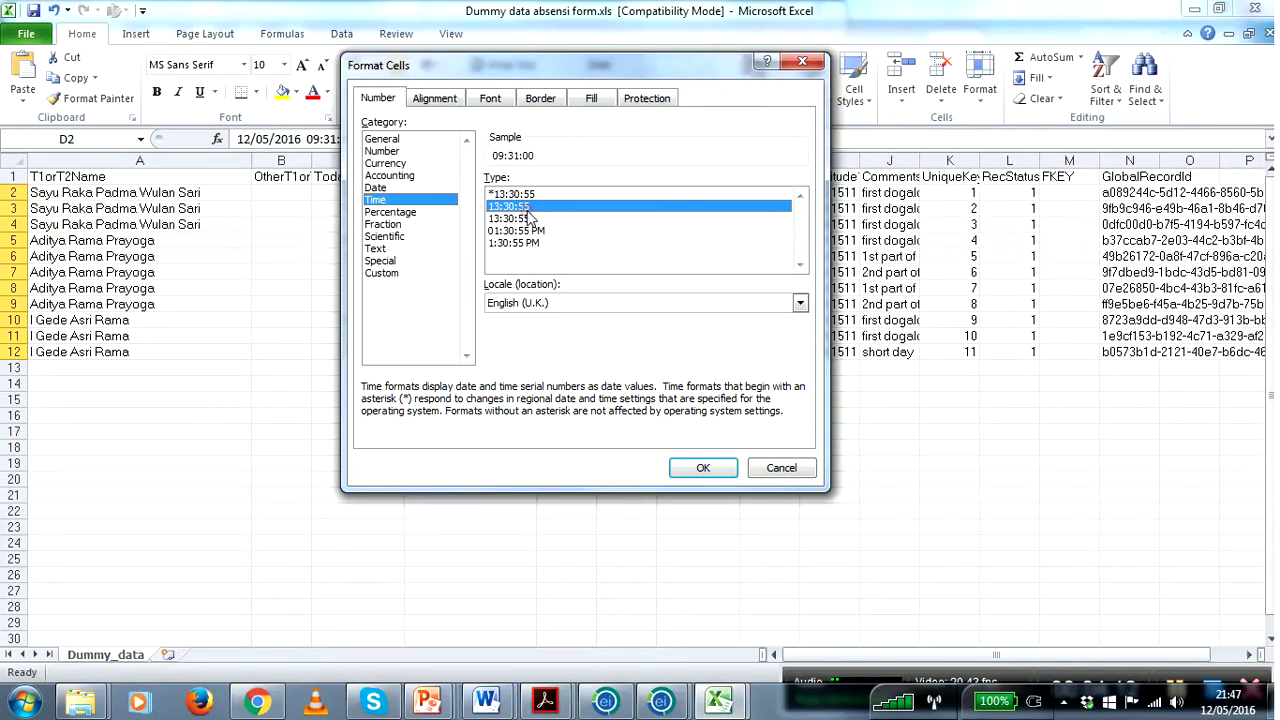
click(705, 467)
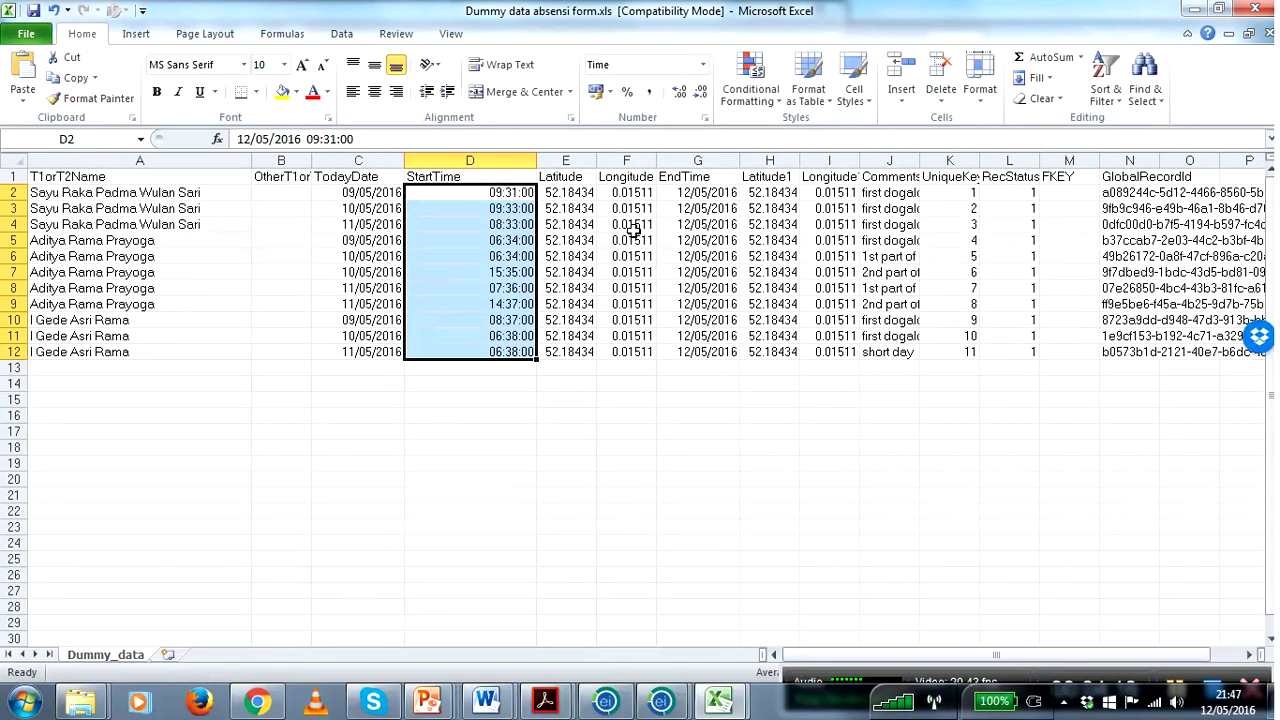
- Apply the 13:30:55 Time format to EndTime cells G2:G12
click(708, 195)
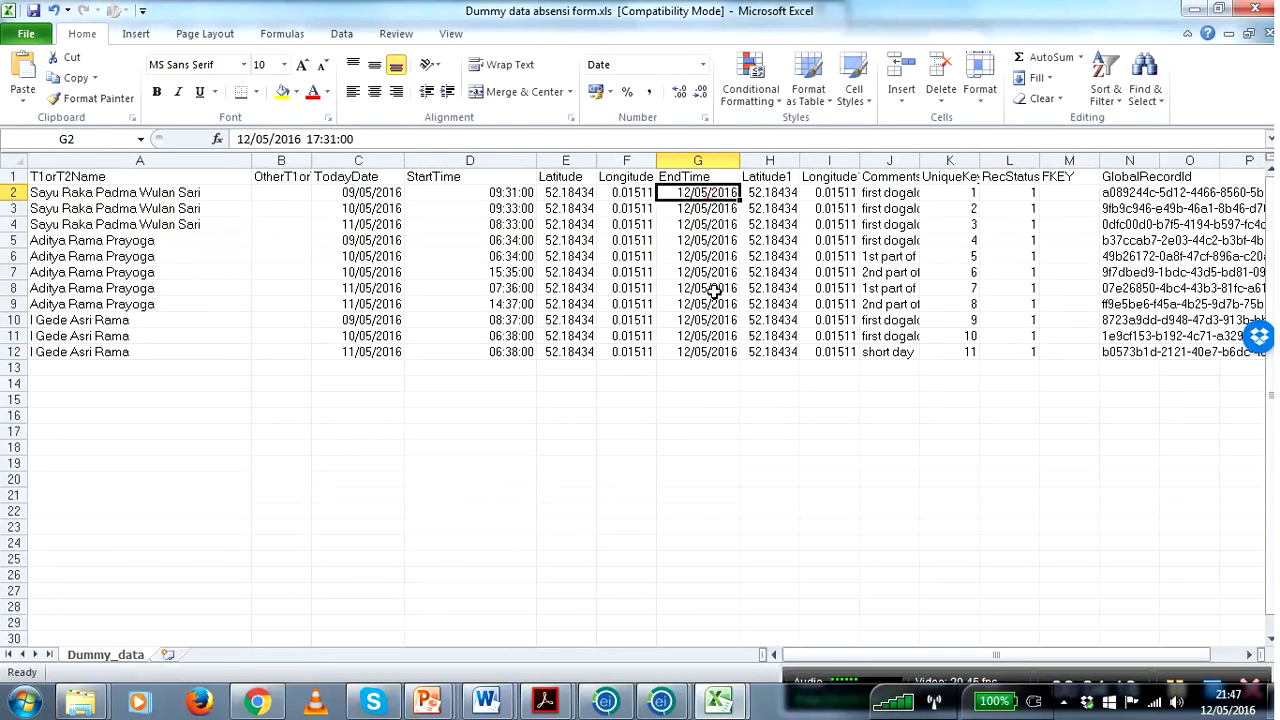
shift+click(716, 352)
right_click(718, 358)
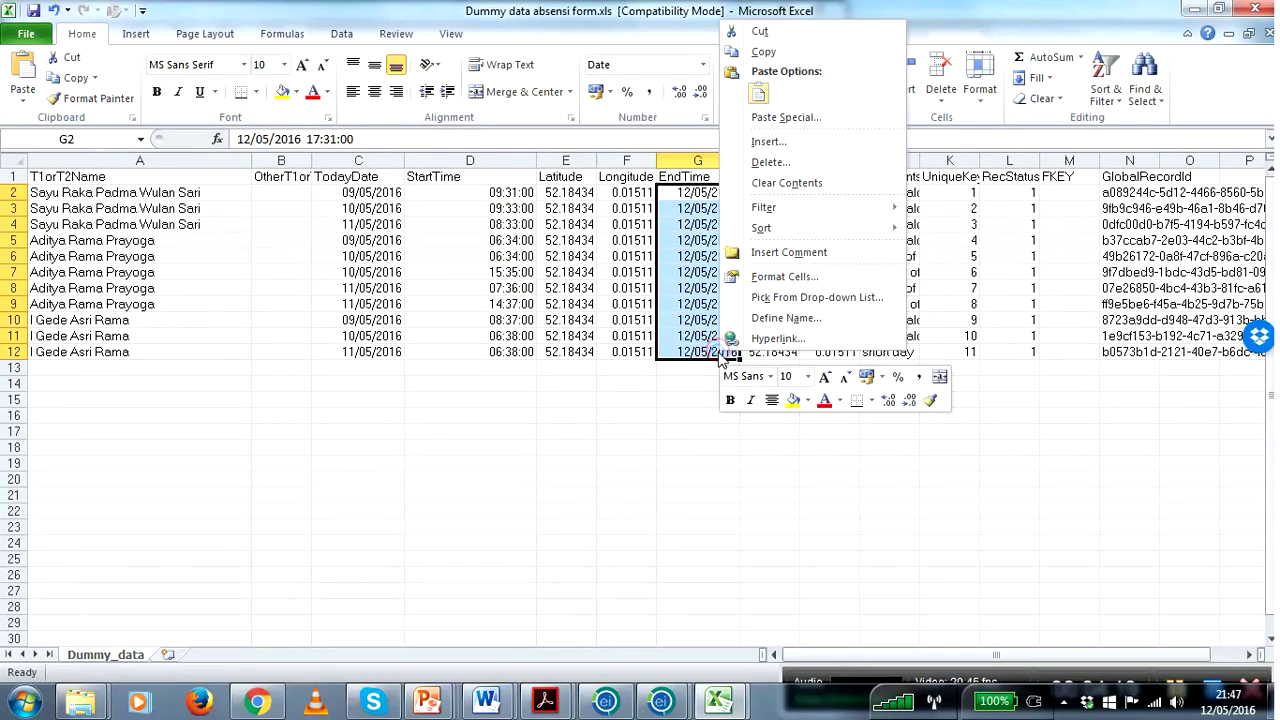
click(766, 278)
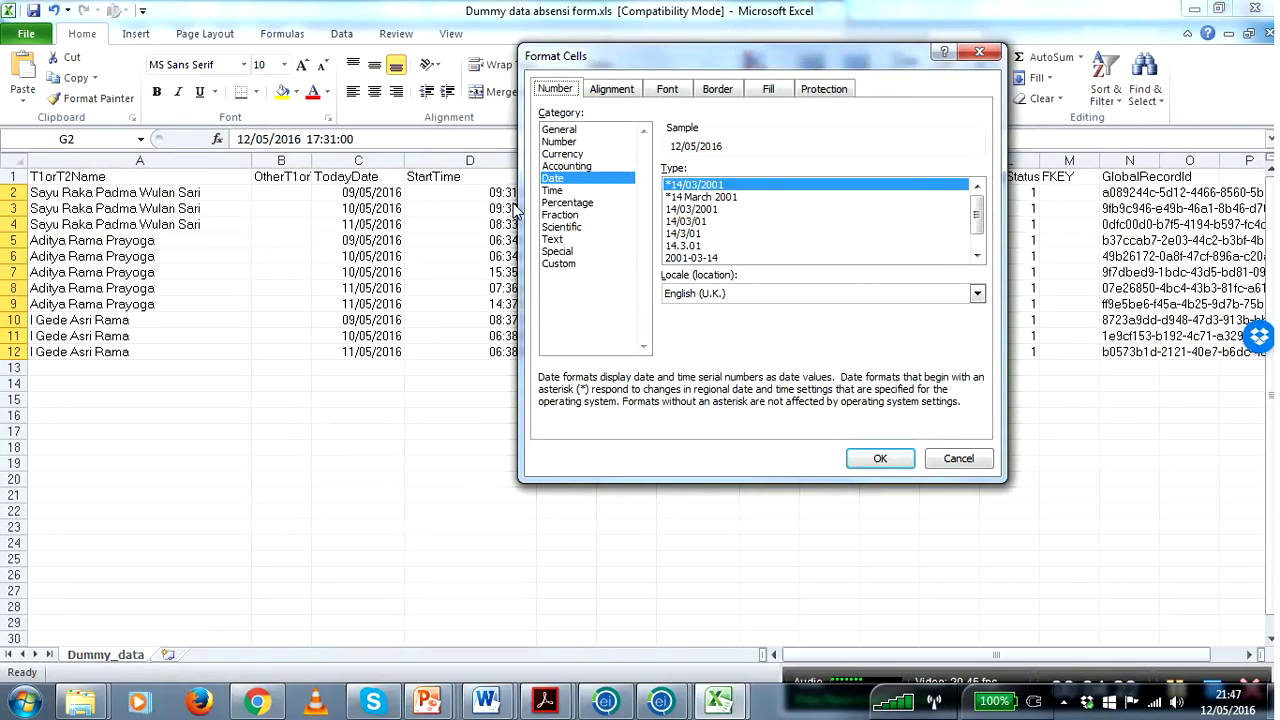
click(551, 190)
click(684, 197)
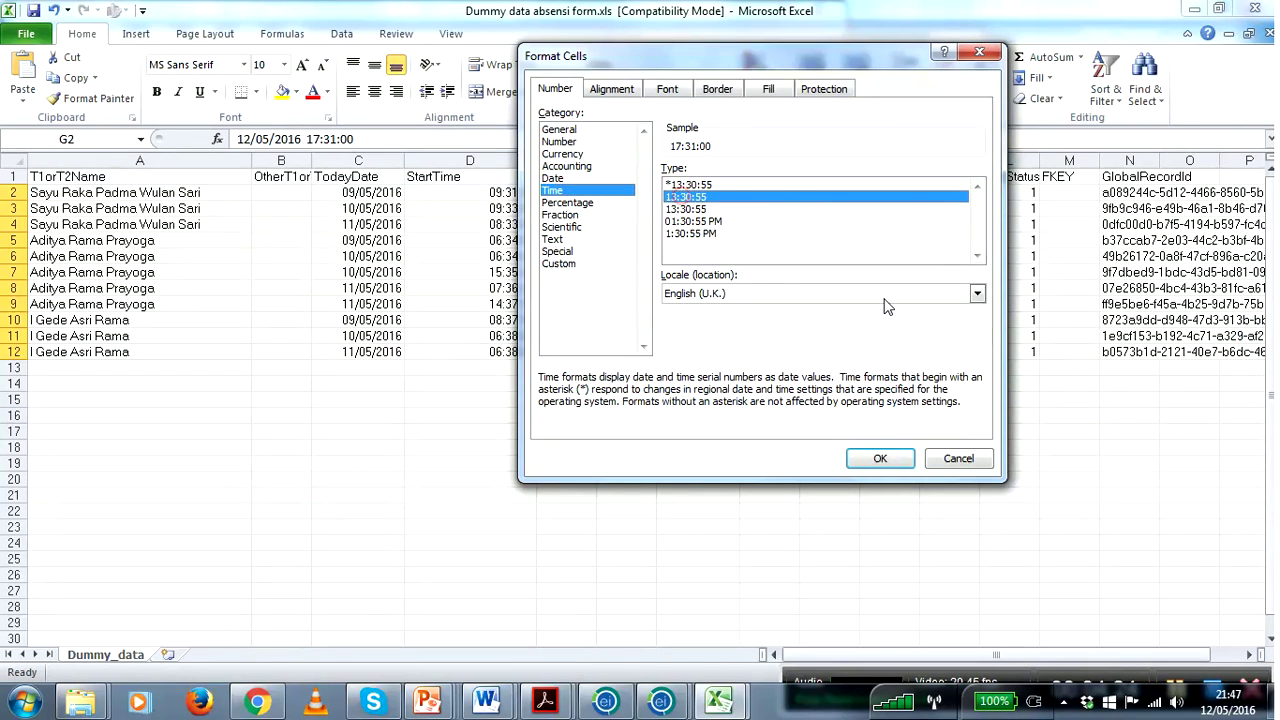
click(880, 458)
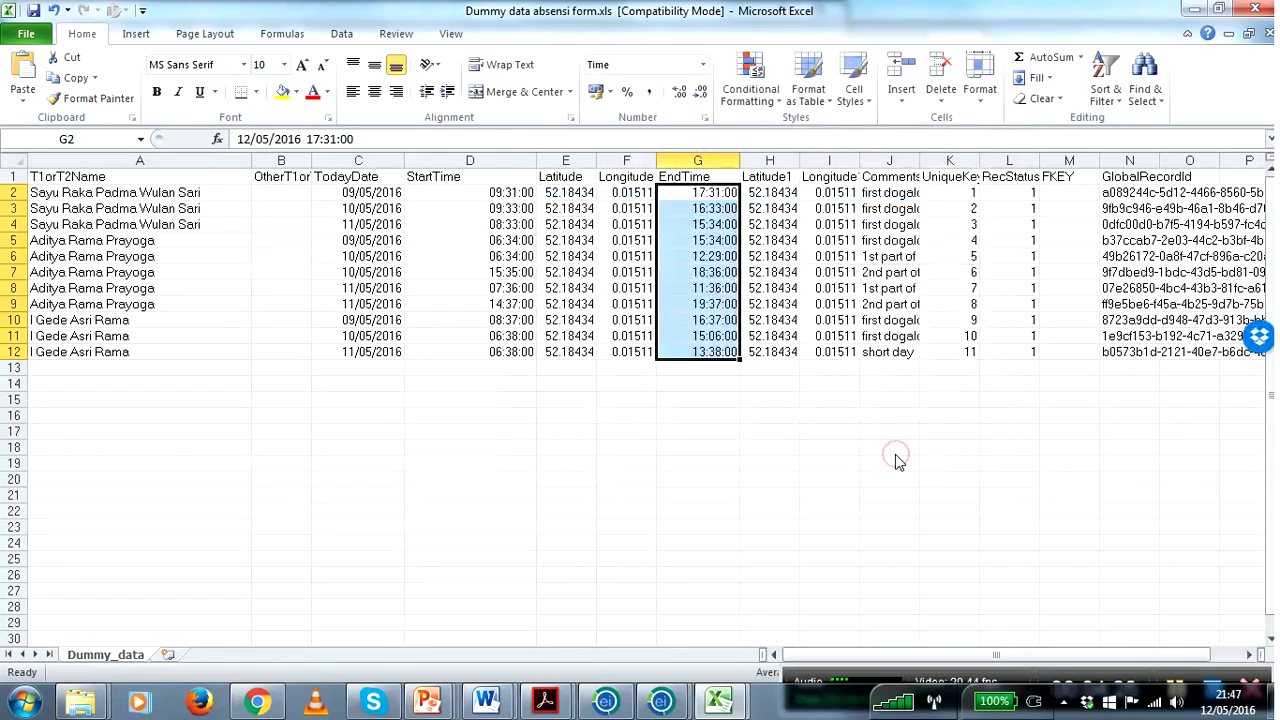
click(771, 462)
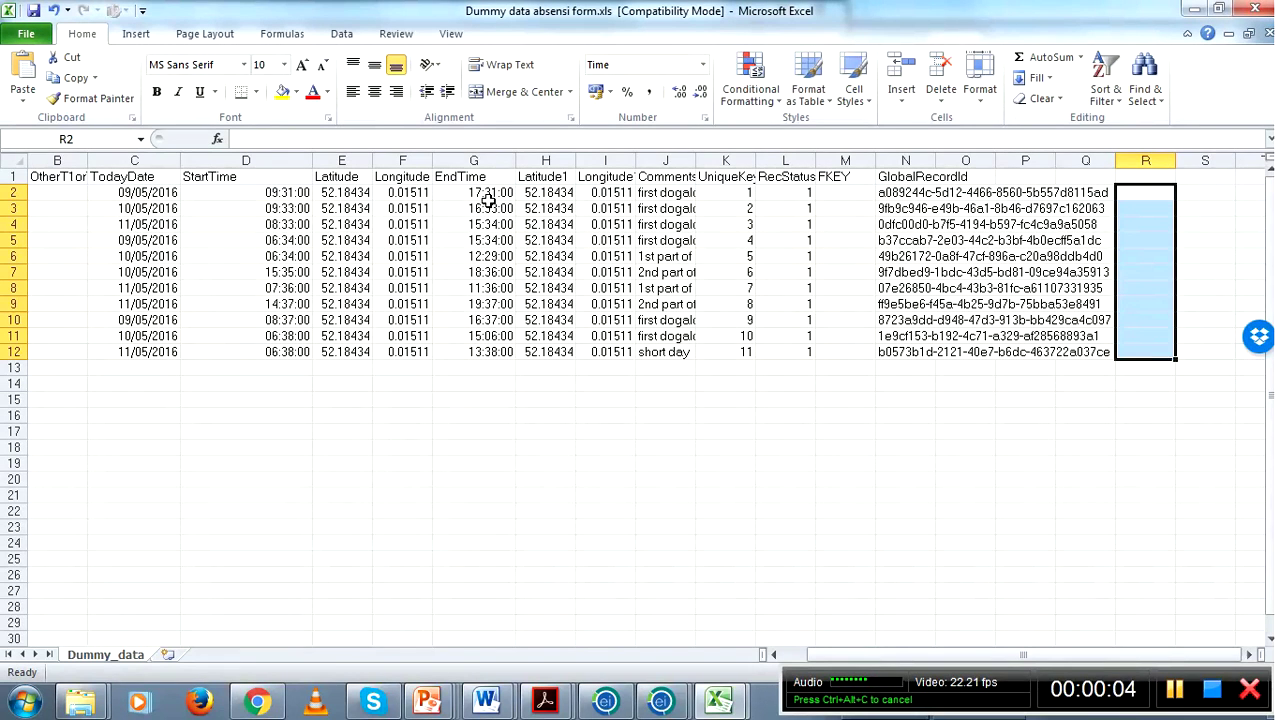
- Enter the header 'Hours in the field' in cell R1
click(1149, 194)
click(1146, 177)
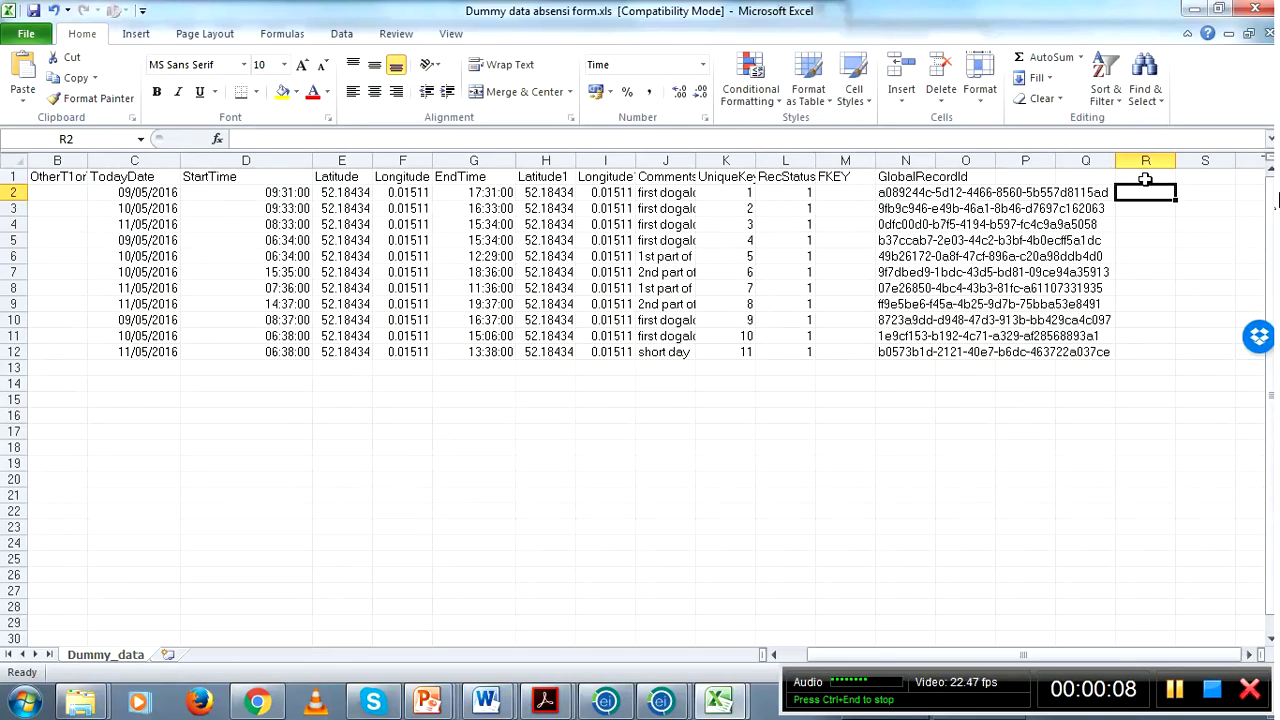
text(Hours i)
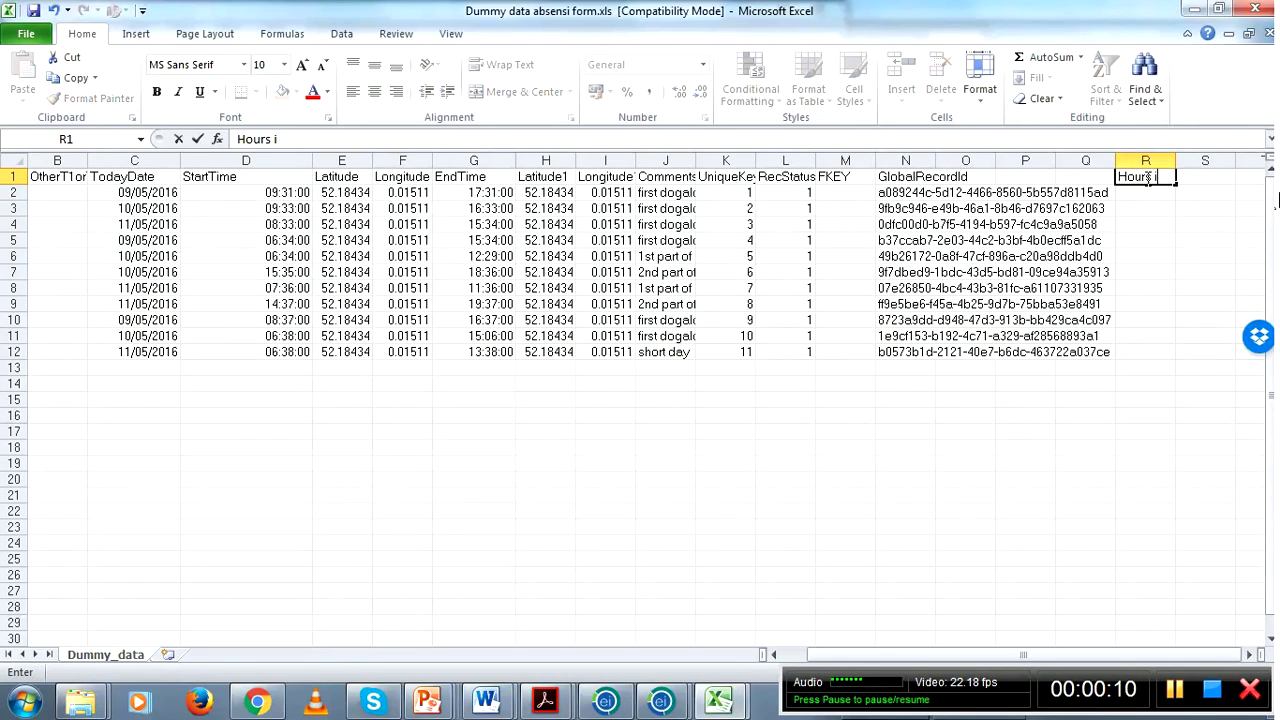
text(n the field)
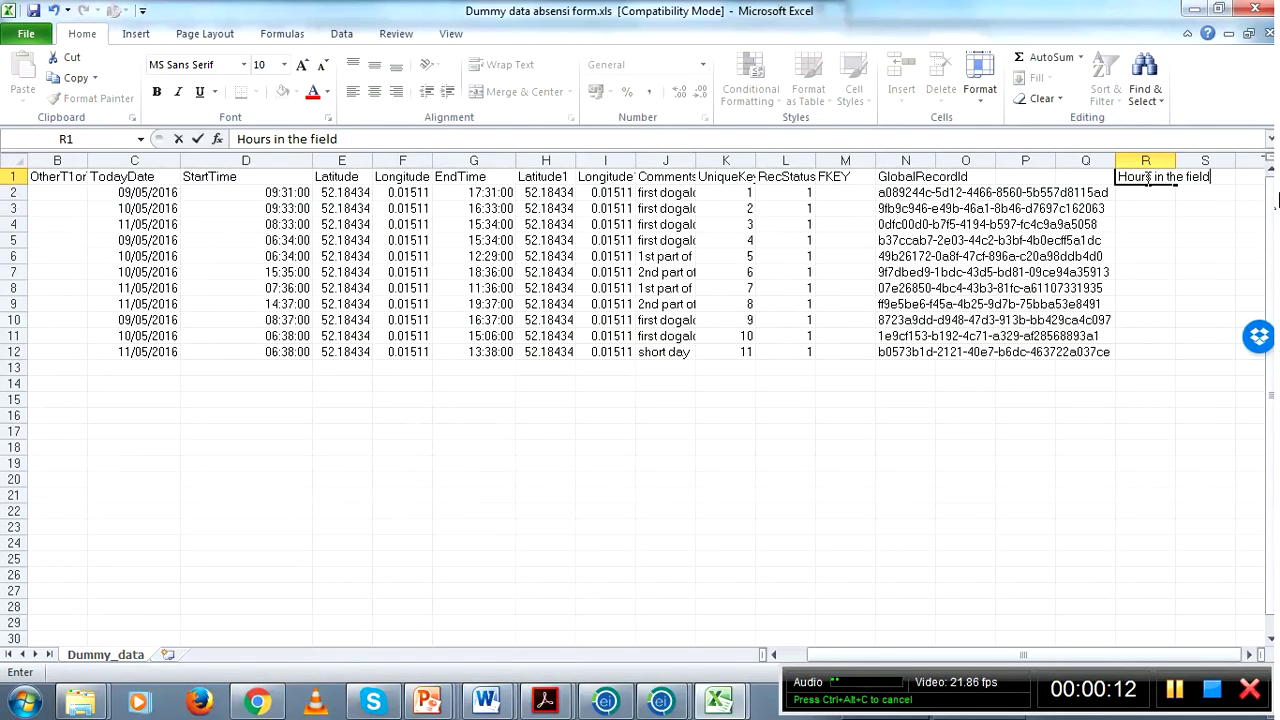
key(Return)
- Enter =G2-D2 in R2 and fill it down to R12
text(=)
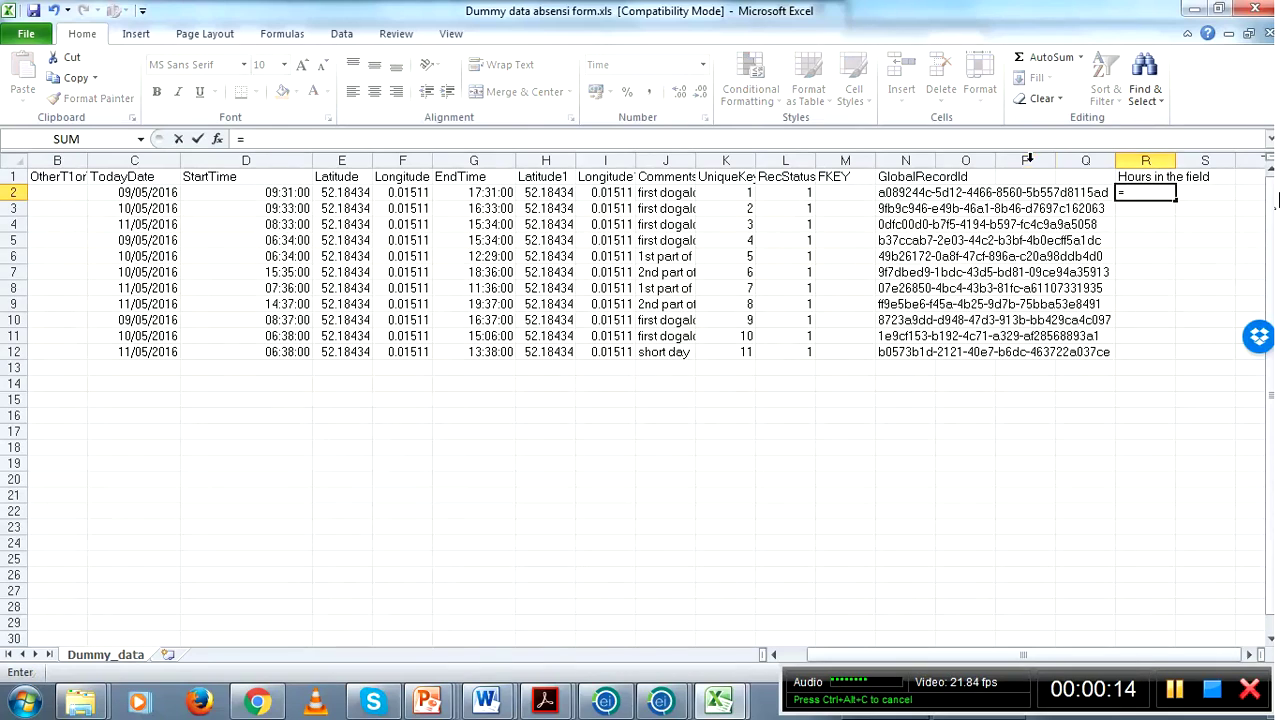
click(474, 191)
text(-)
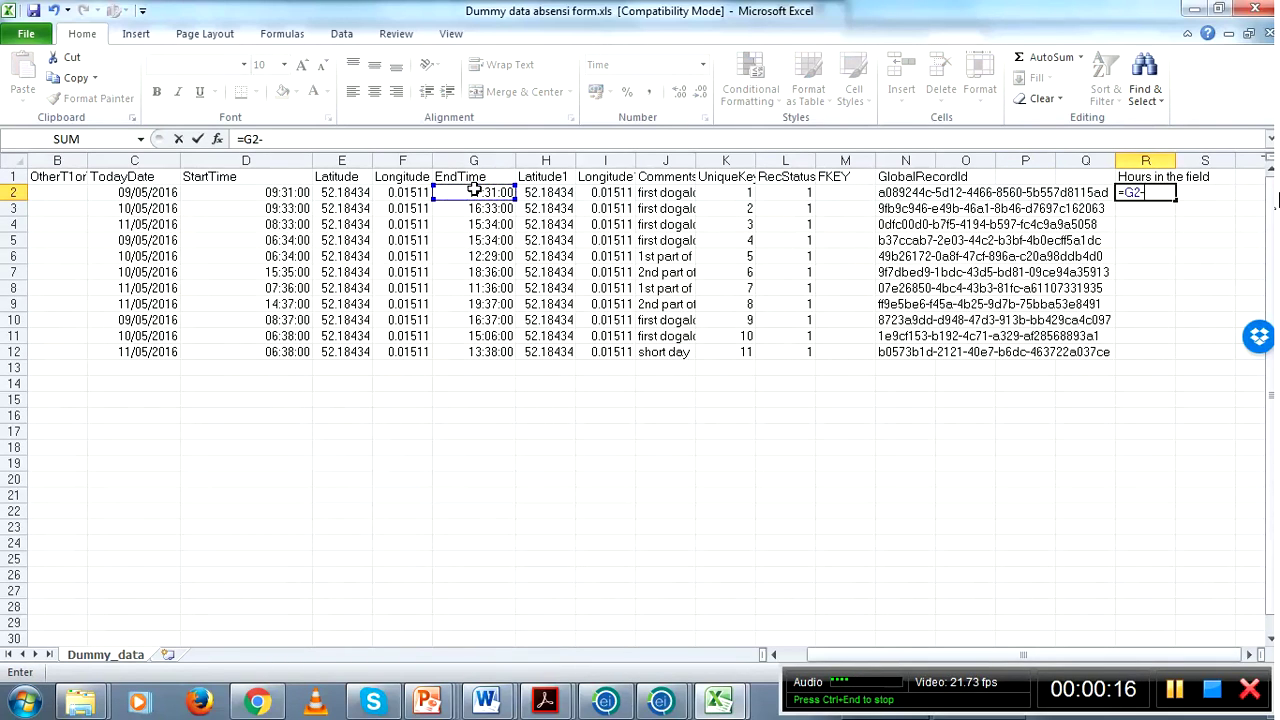
click(237, 192)
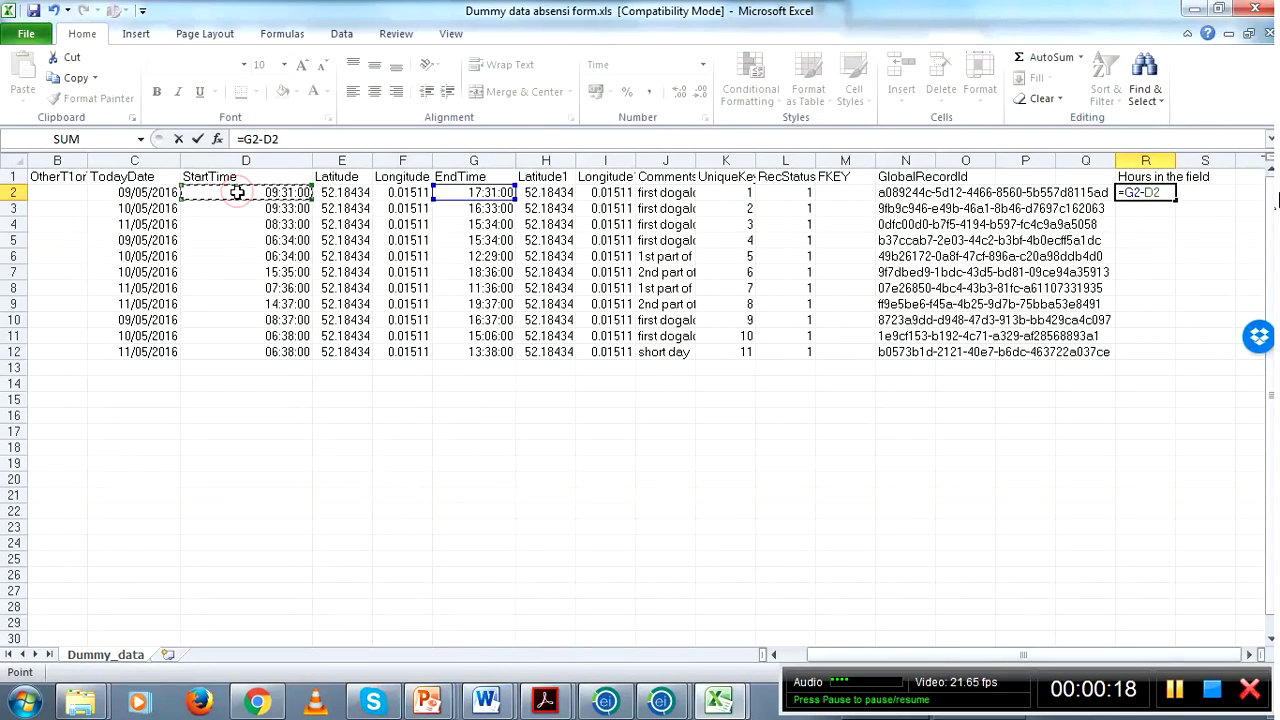
key(Return)
click(1145, 192)
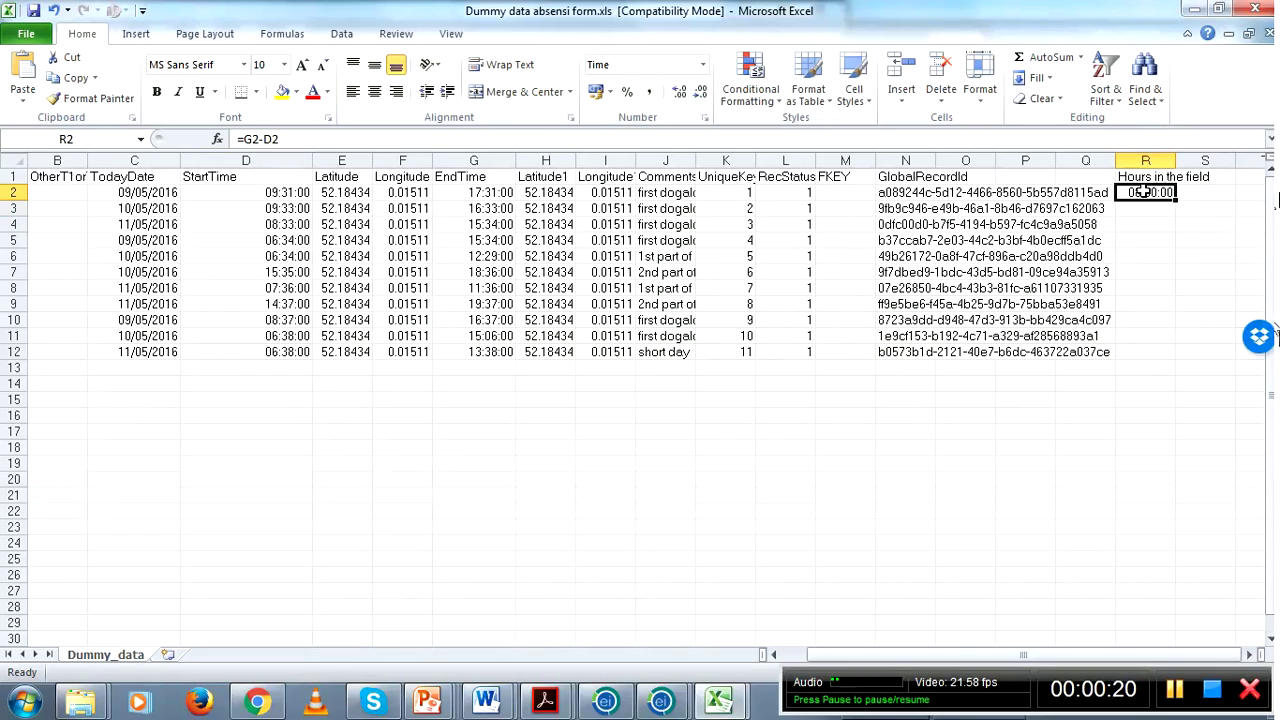
drag(1177, 199, 1176, 360)
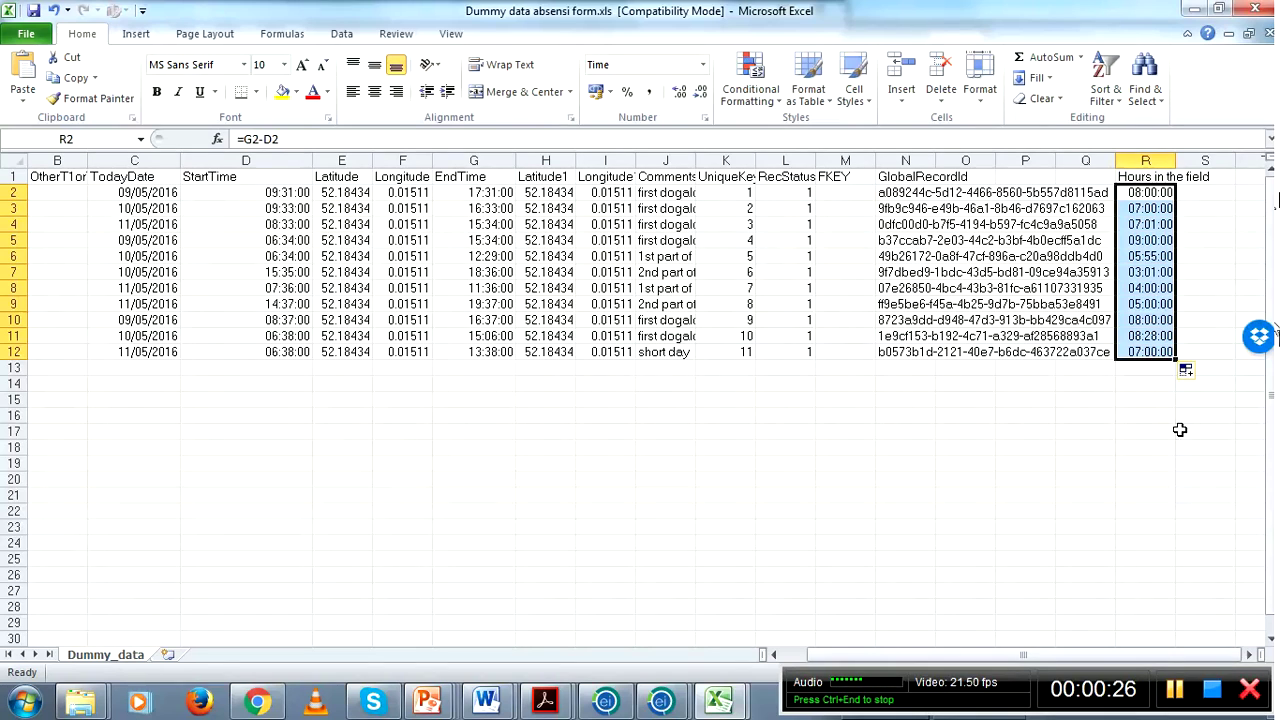
click(1188, 352)
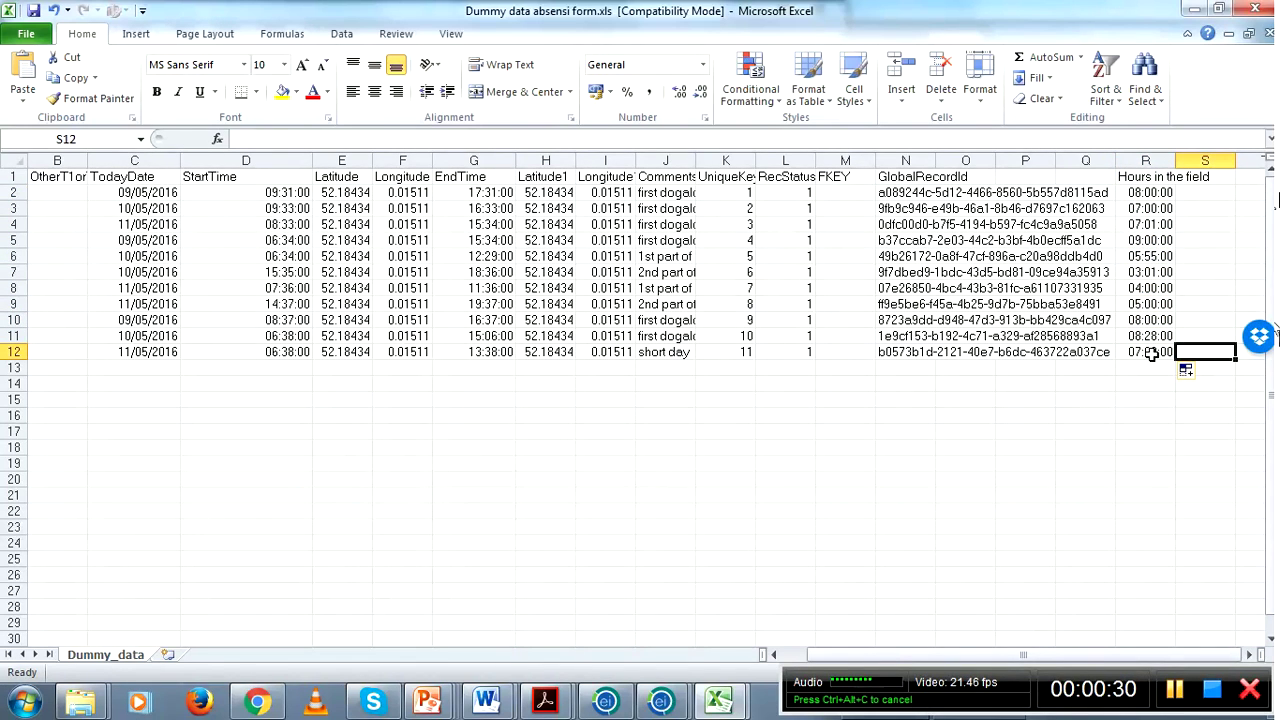
scroll(1045, 639, left, 2)
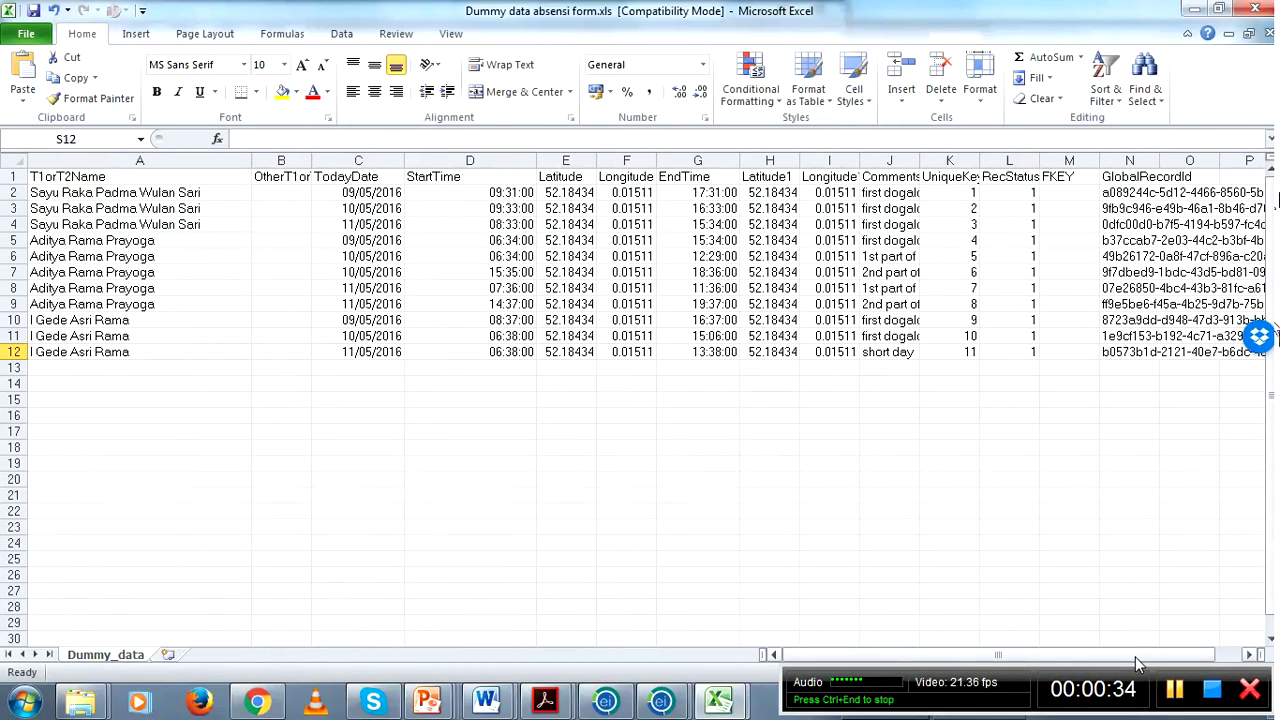
drag(1143, 658, 1137, 560)
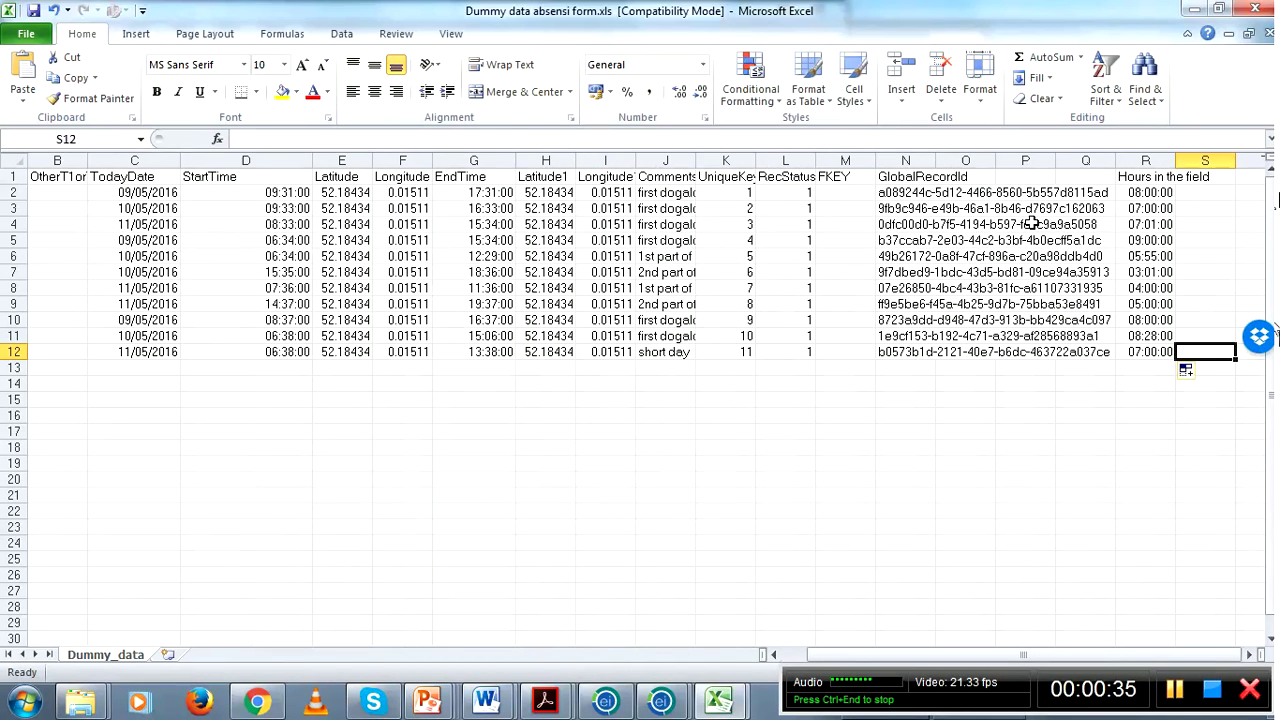